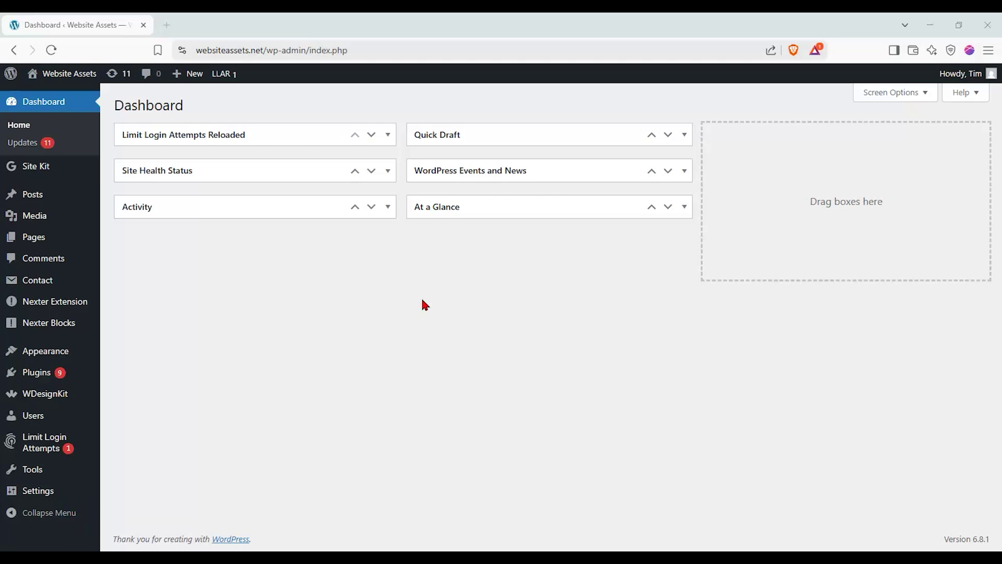
- Add a new page to the site and show the block settings in its editor
mouse_move(54, 232)
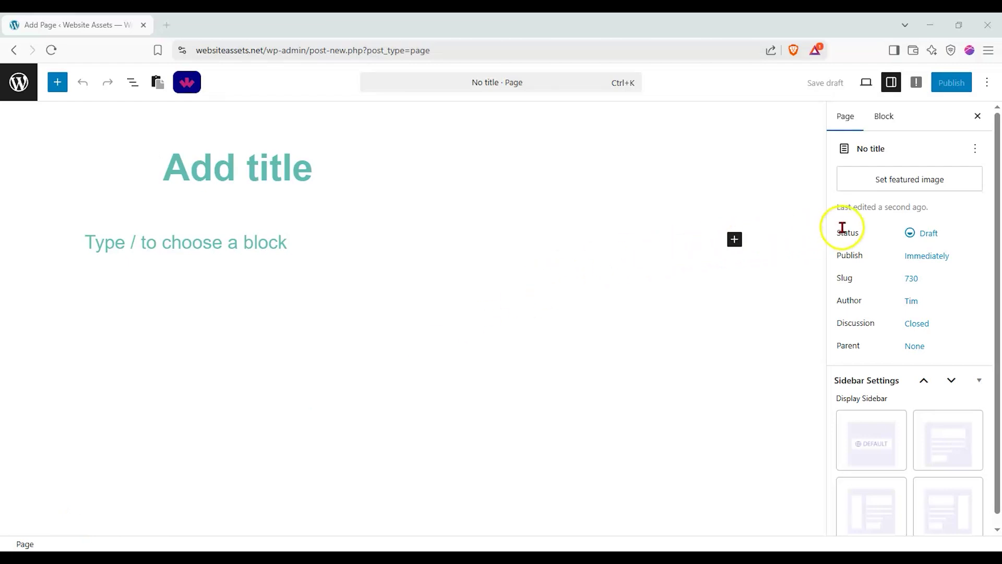
left_click(891, 84)
left_click(892, 84)
left_click(882, 116)
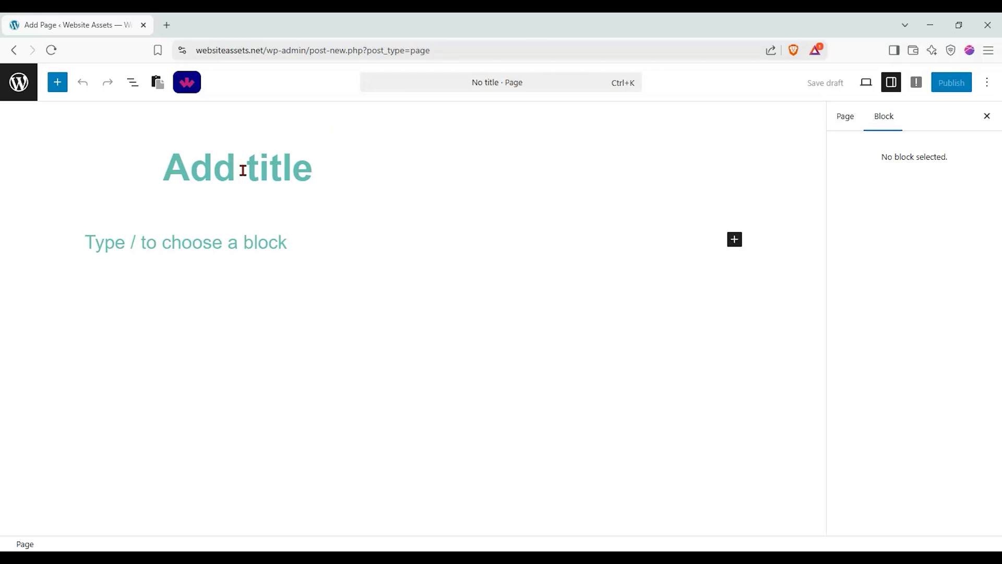
- Title the new page "Nexter blockquote block"
type("Nexter ")
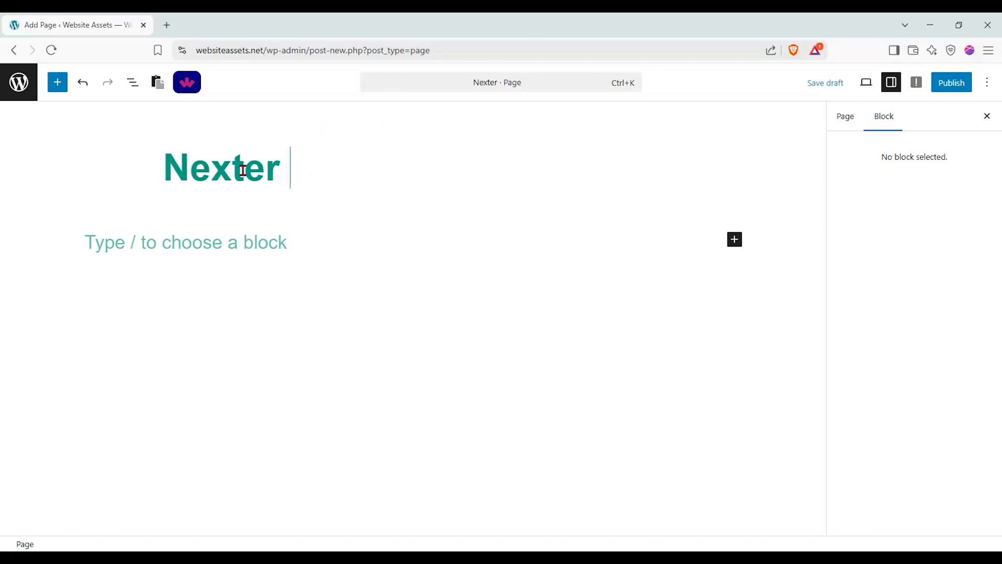
type("b")
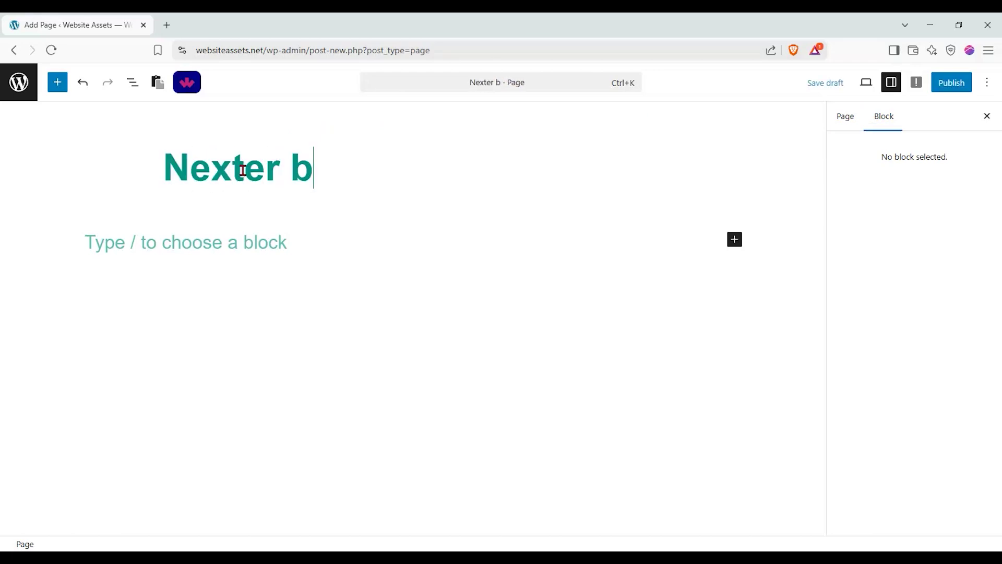
type("lockquote block")
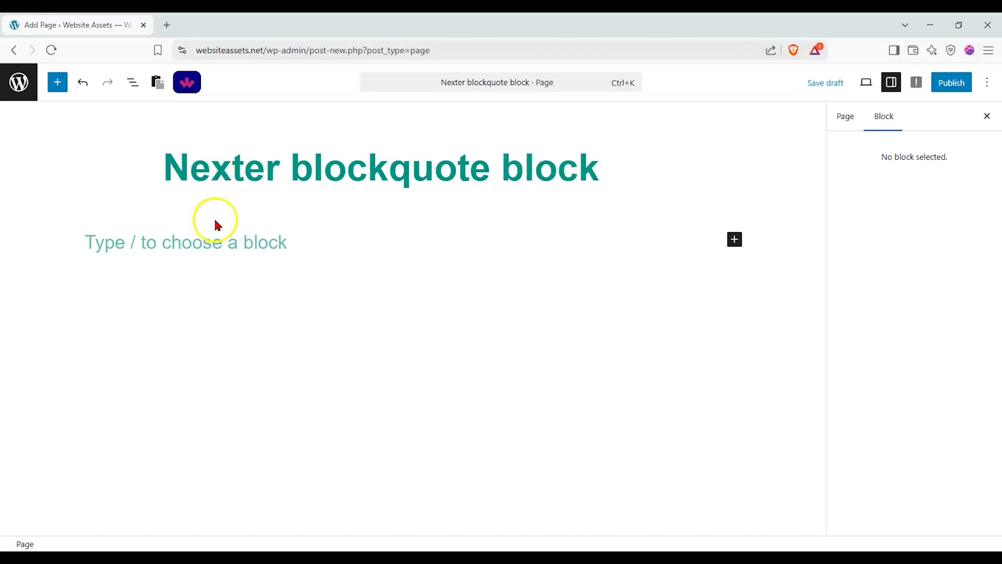
- Insert a Blockquote block from the Nexter Blocks collection below the page title and close the block library
left_click(59, 84)
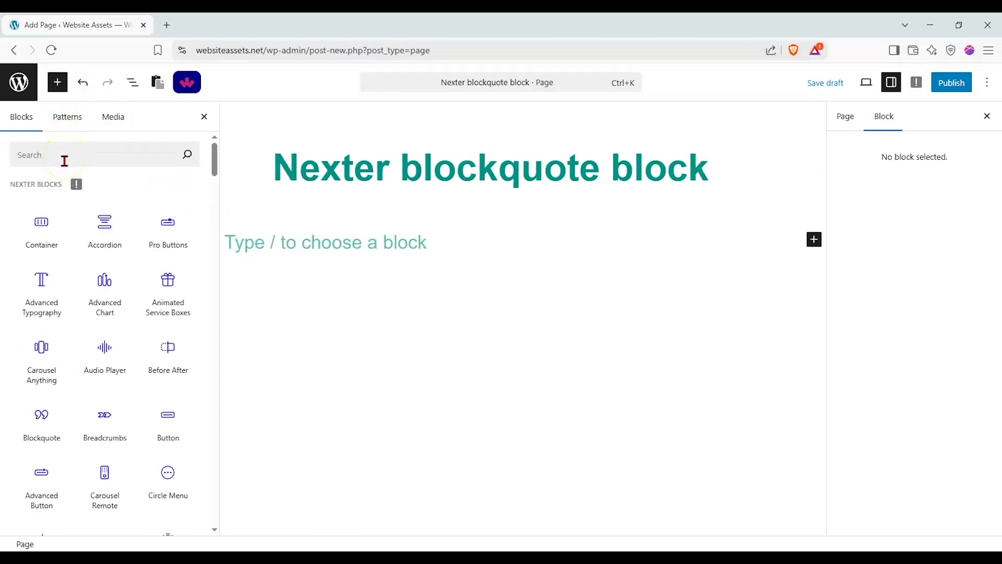
left_click_drag(23, 184, 64, 187)
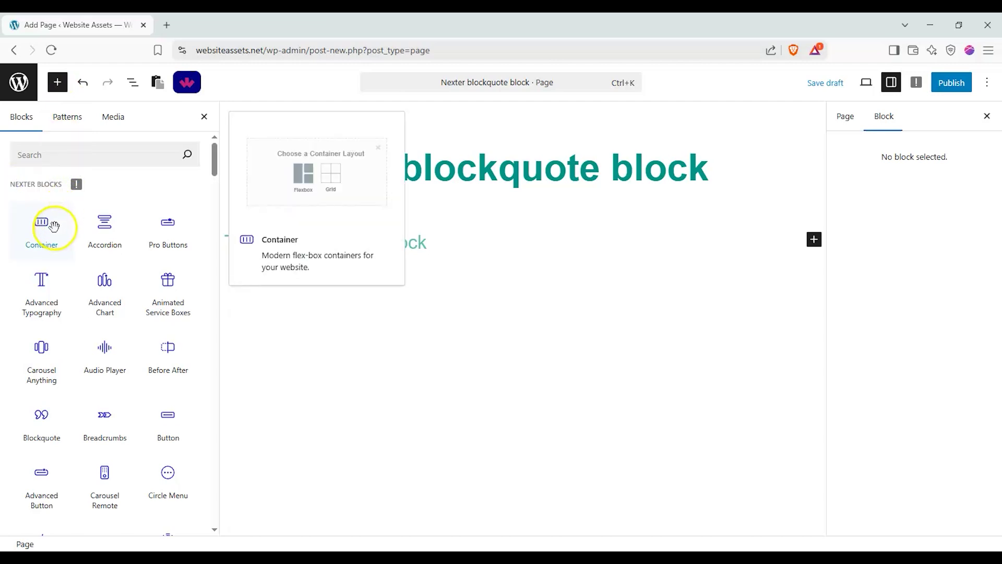
mouse_move(57, 279)
mouse_move(51, 418)
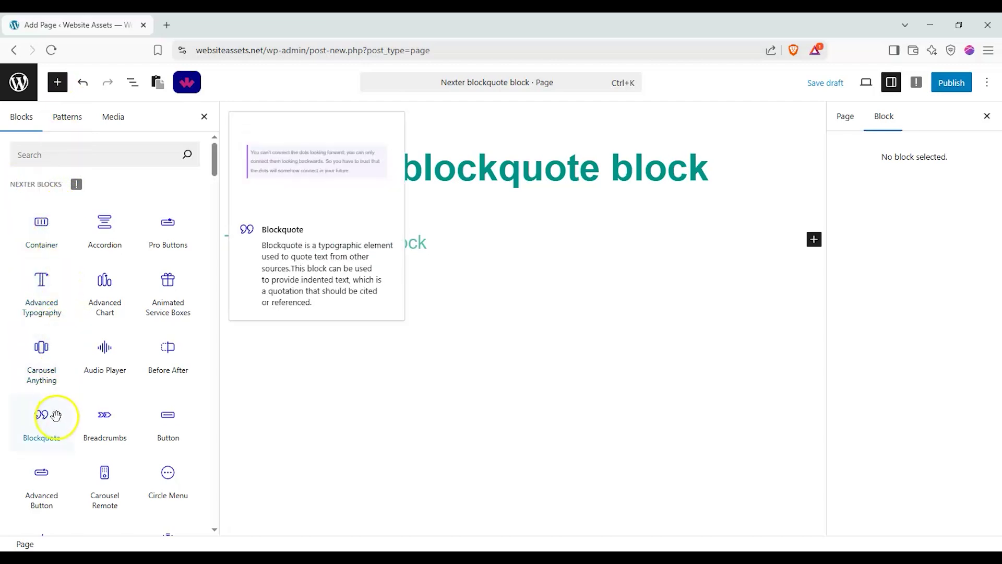
left_click_drag(44, 420, 387, 270)
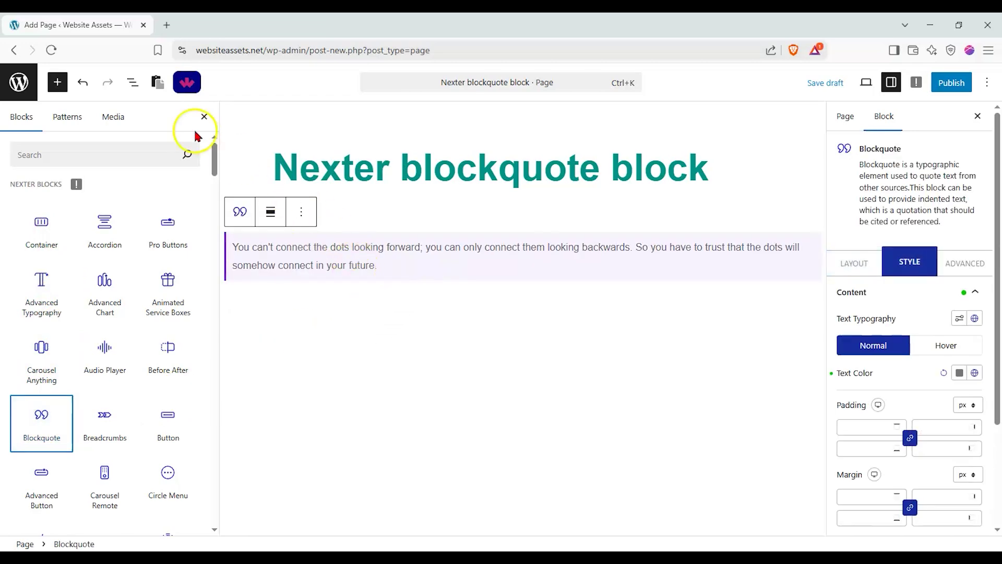
left_click(204, 117)
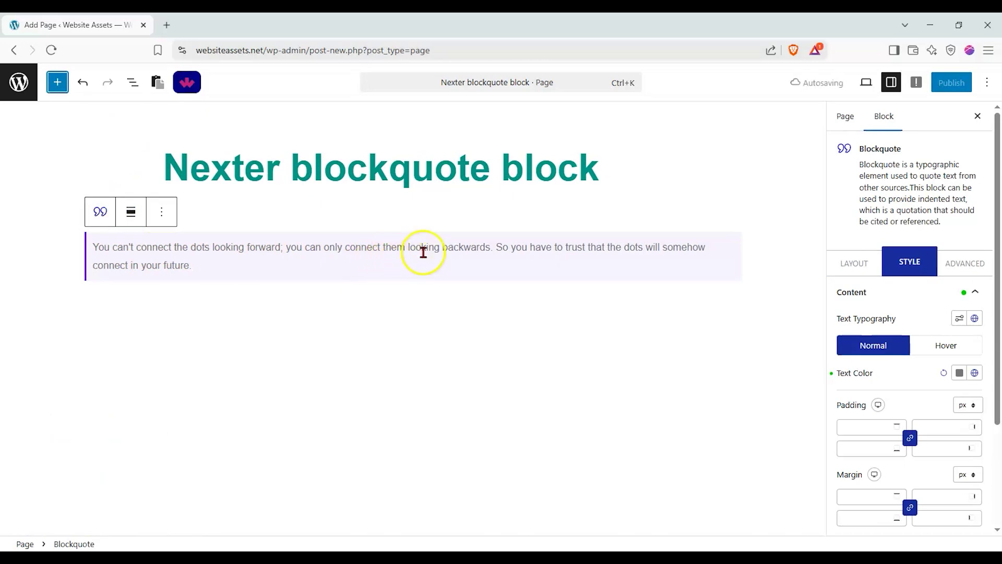
- Set the blockquote's layout style to Modern after comparing it with Simple
left_click(851, 263)
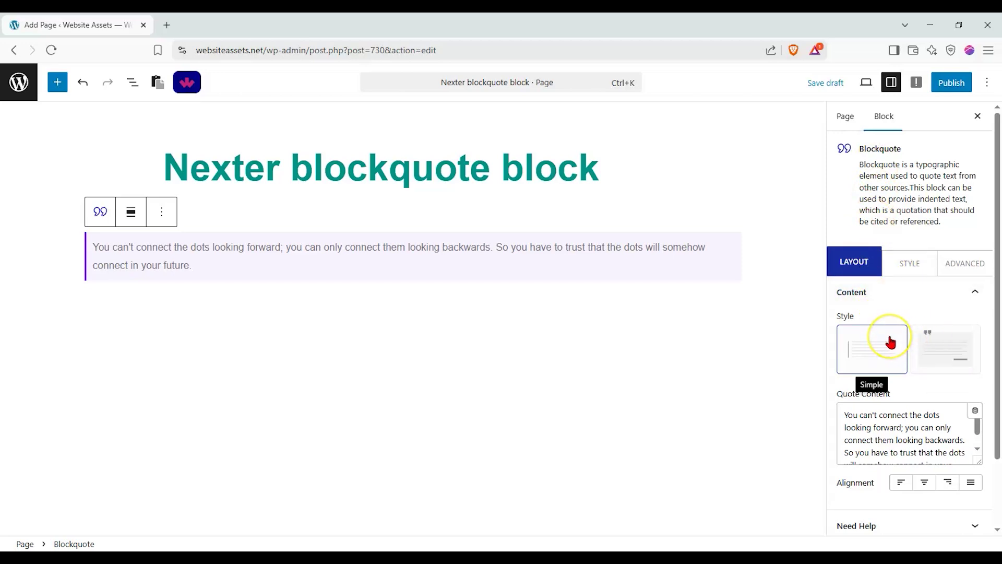
left_click(924, 340)
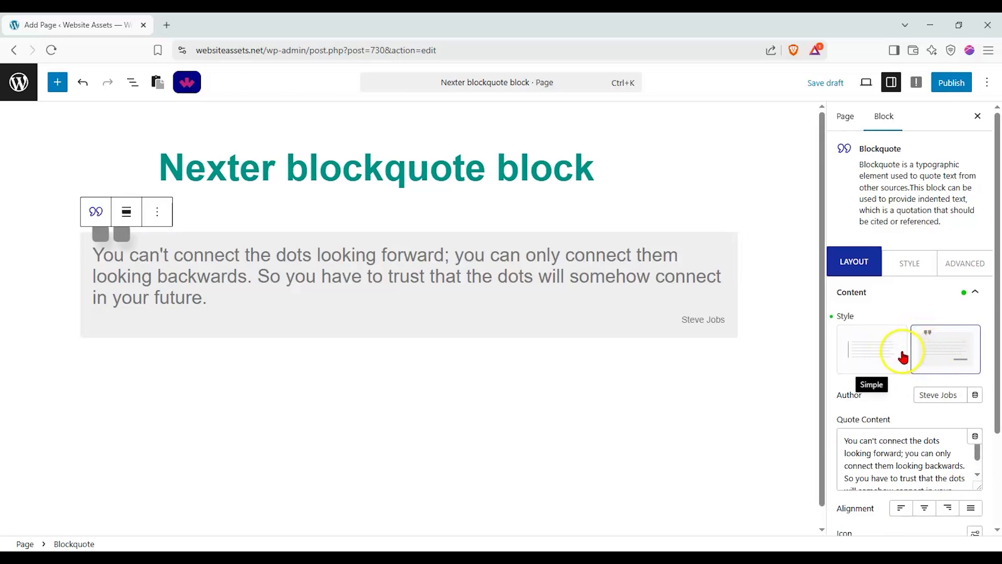
left_click(903, 349)
left_click(937, 351)
scroll(938, 351, "down", 2)
scroll(939, 351, "up", 2)
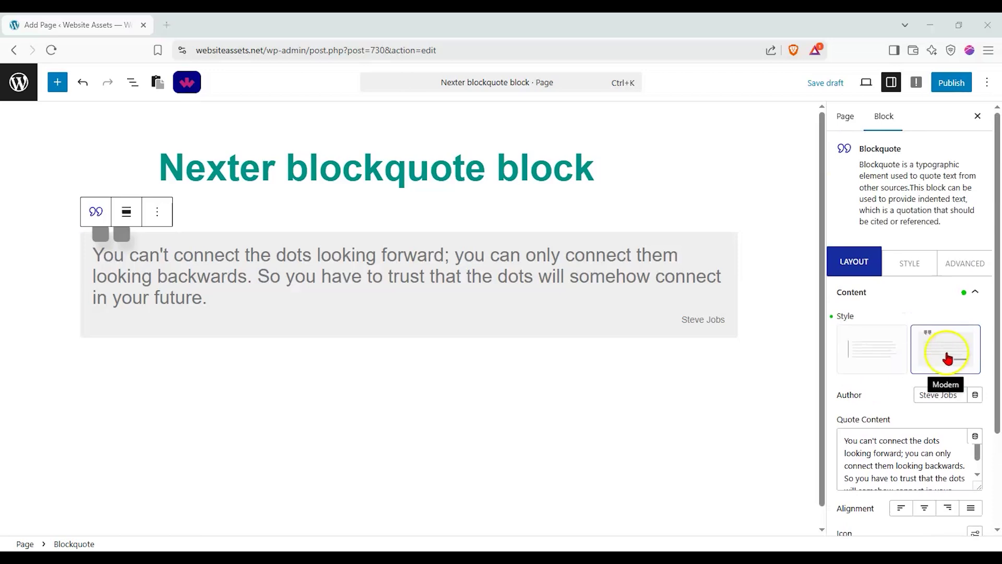
- Change the quote's author to "Website Assets" and look through the dynamic field options for the author
scroll(908, 386, "down", 1)
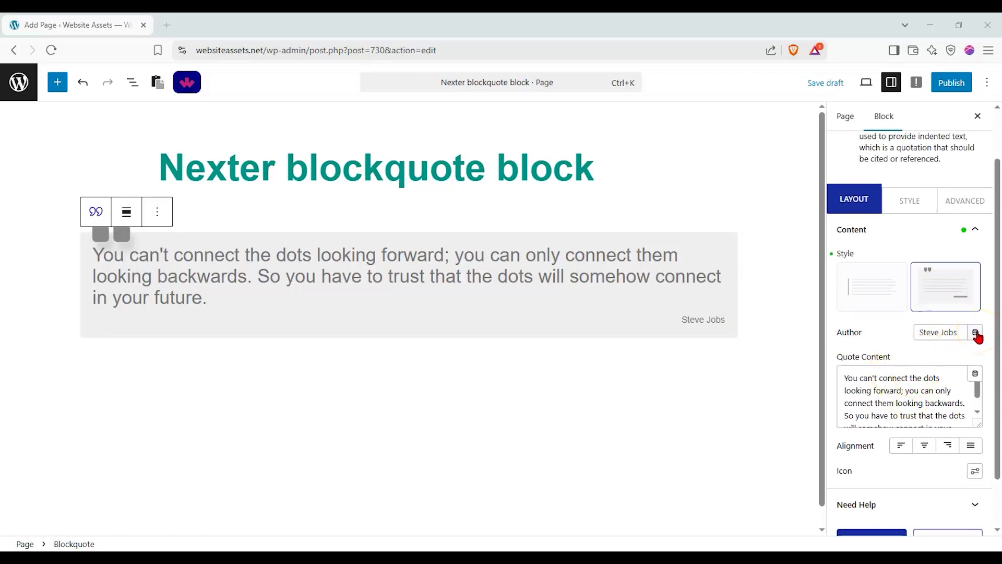
left_click_drag(950, 334, 864, 337)
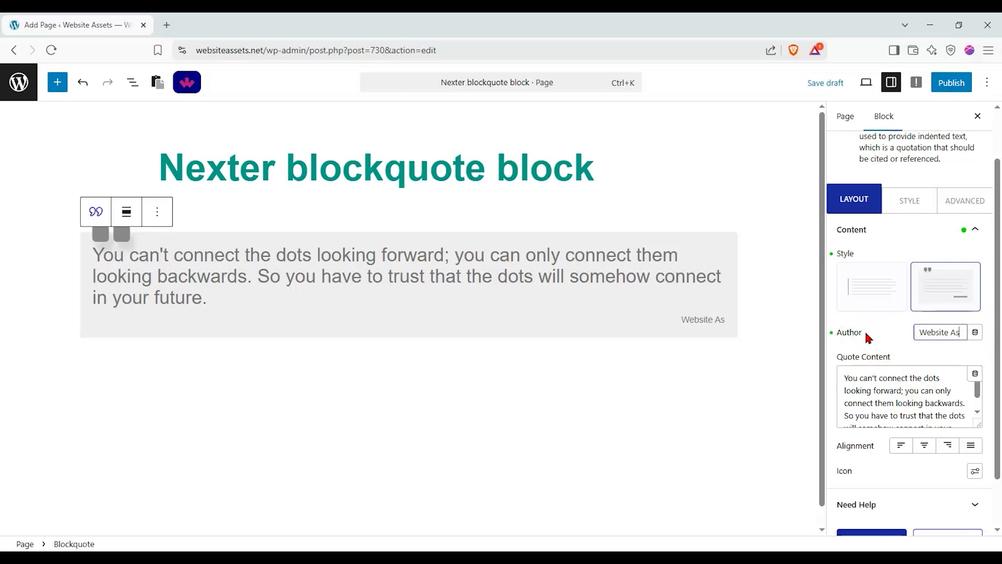
left_click(975, 334)
left_click(970, 305)
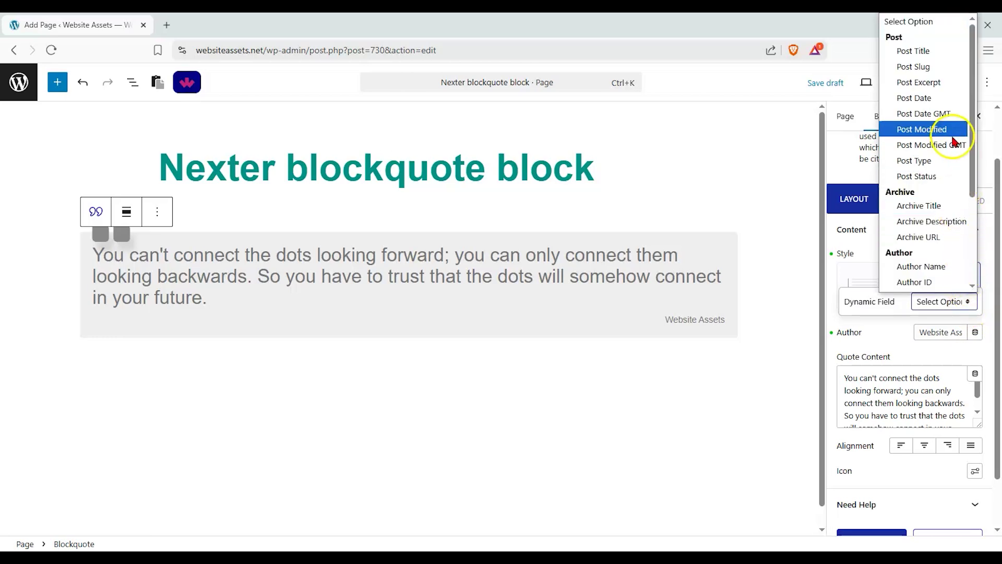
left_click_drag(975, 118, 962, 210)
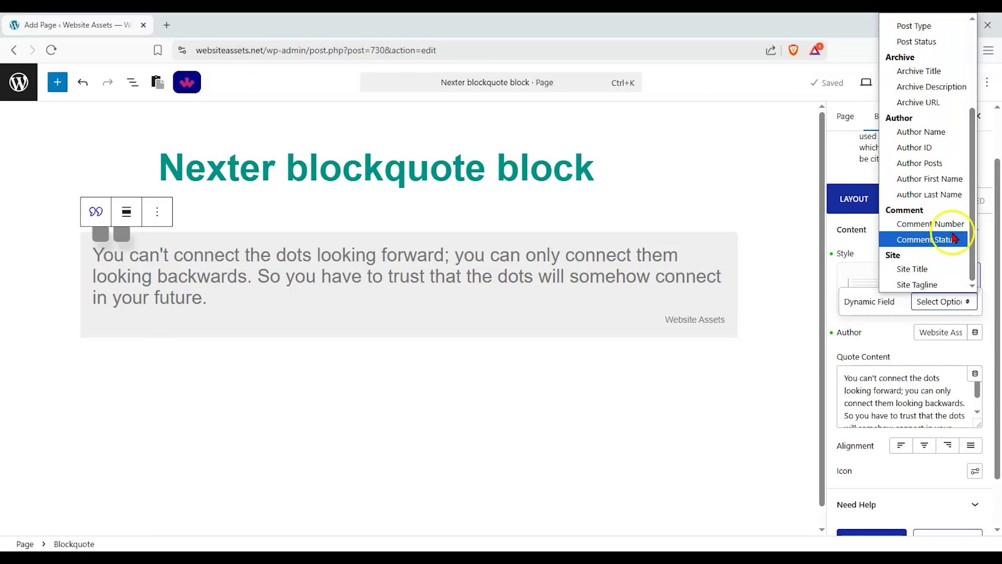
left_click(884, 332)
- Look through the quote content's dynamic field options and replace the quote with the placeholder paragraph starting "Nullam dui mauris, lobortis vitae consectetur vel"
left_click_drag(843, 377, 885, 384)
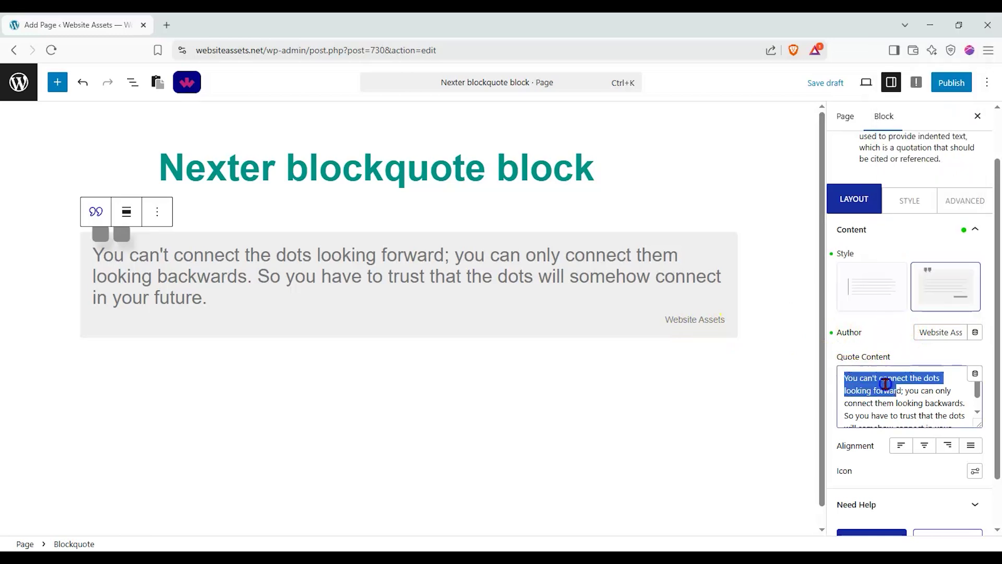
left_click(969, 373)
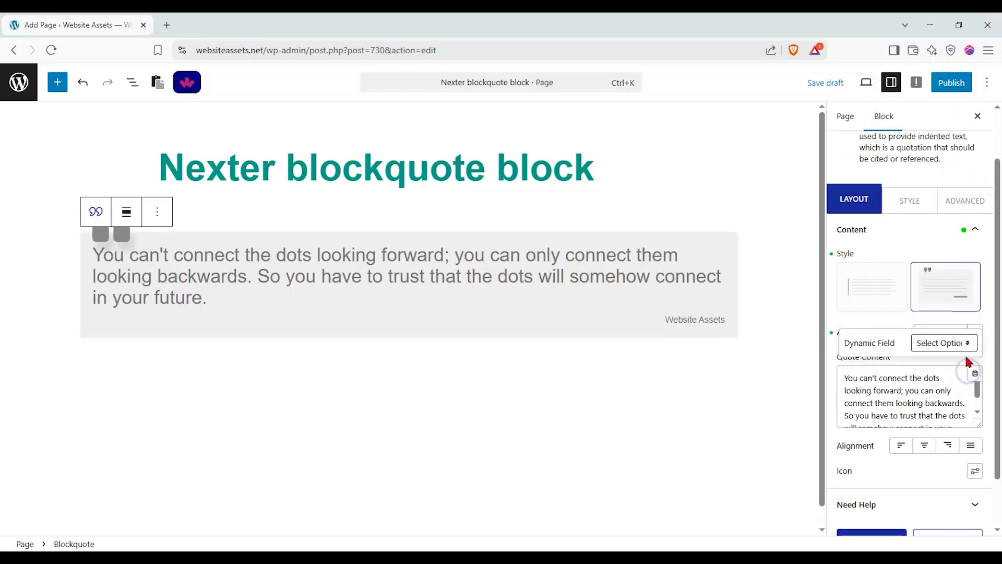
left_click(965, 344)
scroll(950, 292, "down", 2)
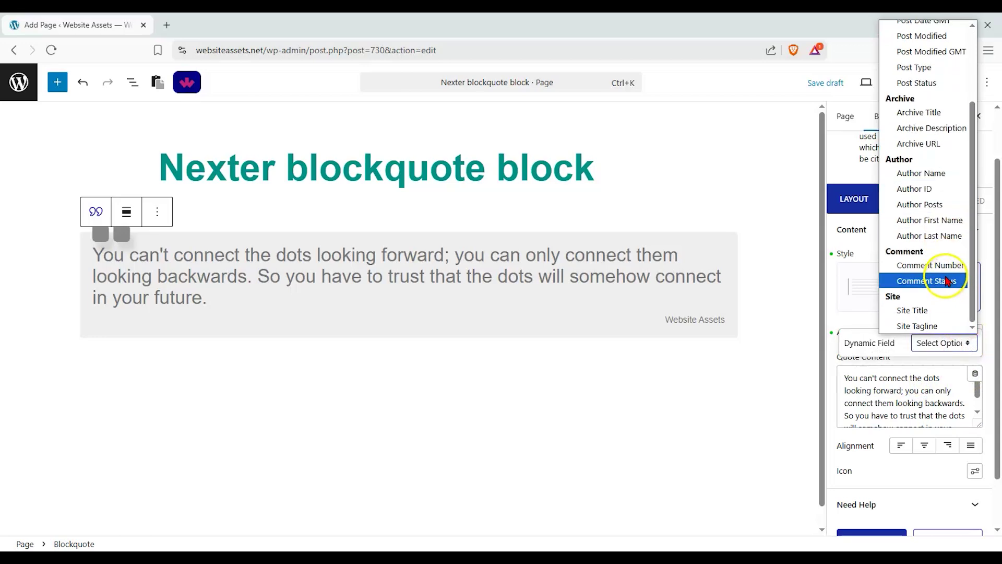
left_click(878, 390)
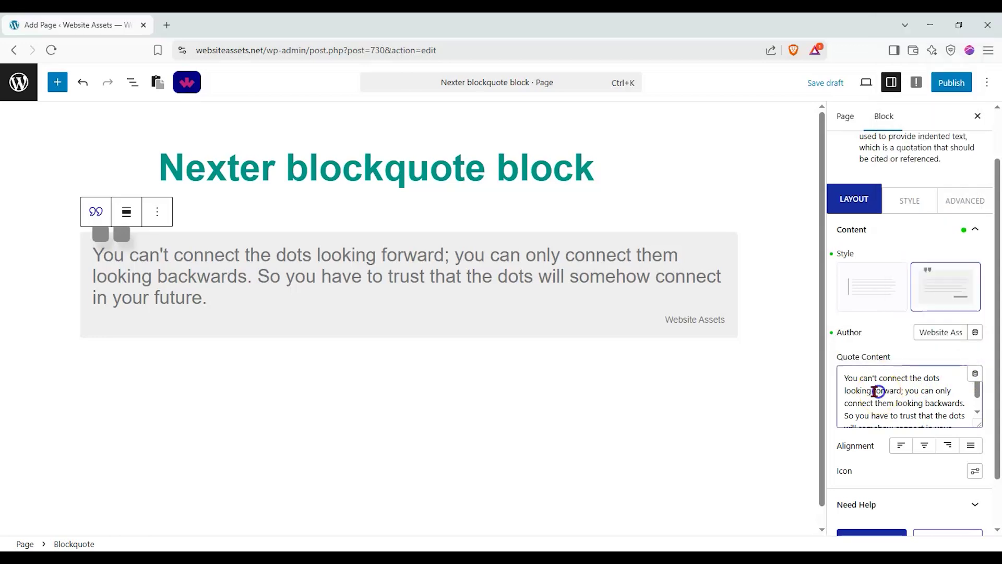
left_click_drag(844, 377, 972, 439)
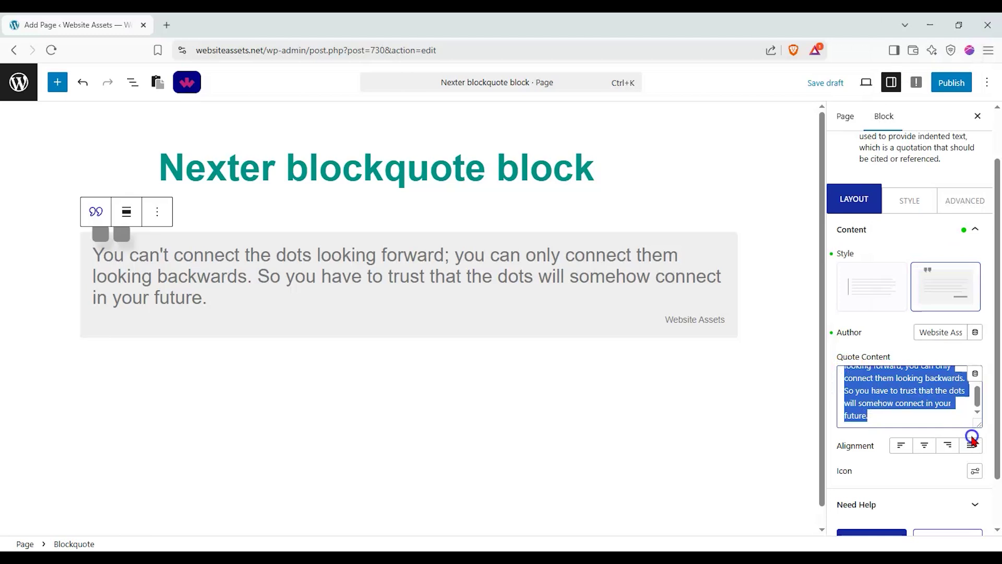
type("Nullam dui mauris, lobortis vitae consectetur vel, commodo in nunc. Sed odio velit, venenatis quis iaculis quis, egestas vel nibh. Praesent sit amet nisi dictum, lacinia dui placerat, pretium metus. Nulla at neque ante. Praesent eget nunc id turpis fermentum vulputate. Nullam egestas lacus id fermentum pretium. Donec ac orci sed tortor rutrum placerat at id sapien.")
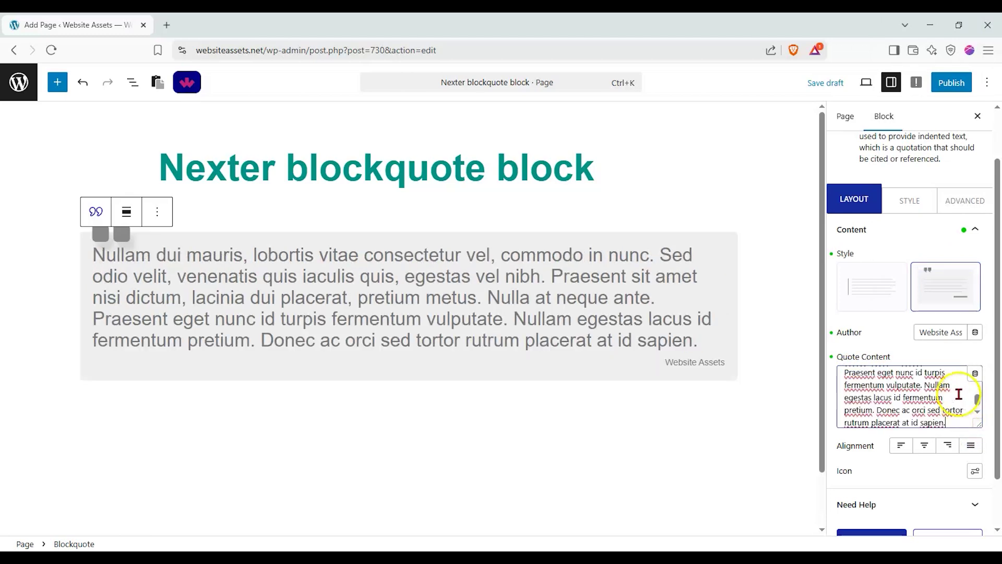
scroll(940, 383, "down", 1)
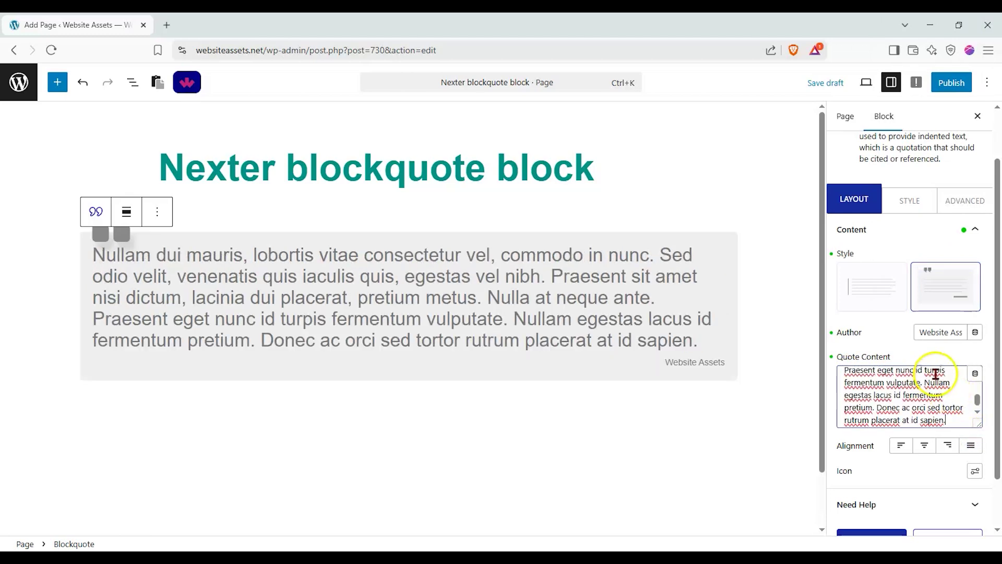
- Try the left, center and justified alignments on the quote text and set it to right alignment
left_click(902, 445)
left_click(924, 444)
left_click(947, 445)
left_click(970, 445)
left_click(948, 445)
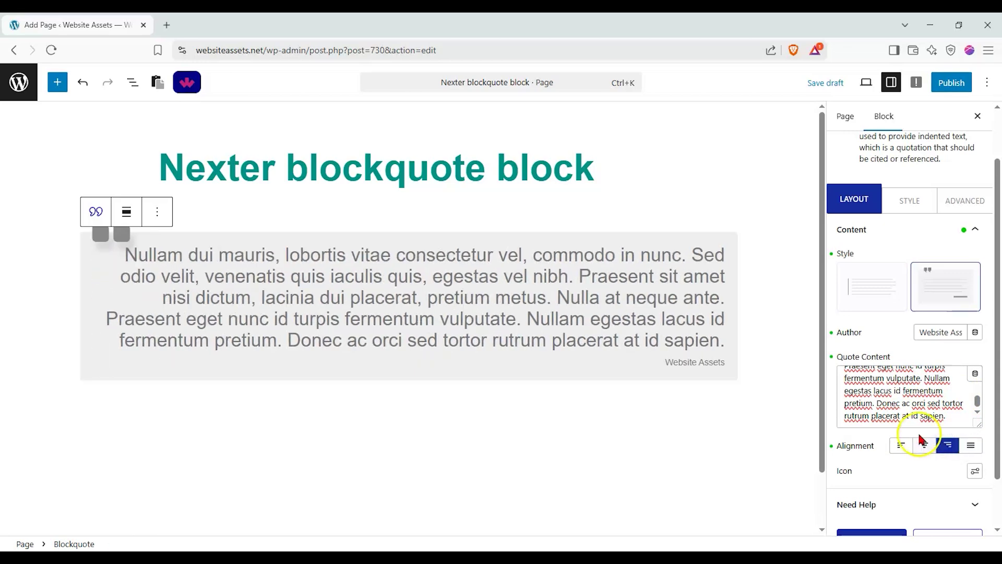
- Browse the Font Awesome icons and set the blockquote's icon to the megaphone
scroll(924, 431, "down", 1)
left_click(970, 413)
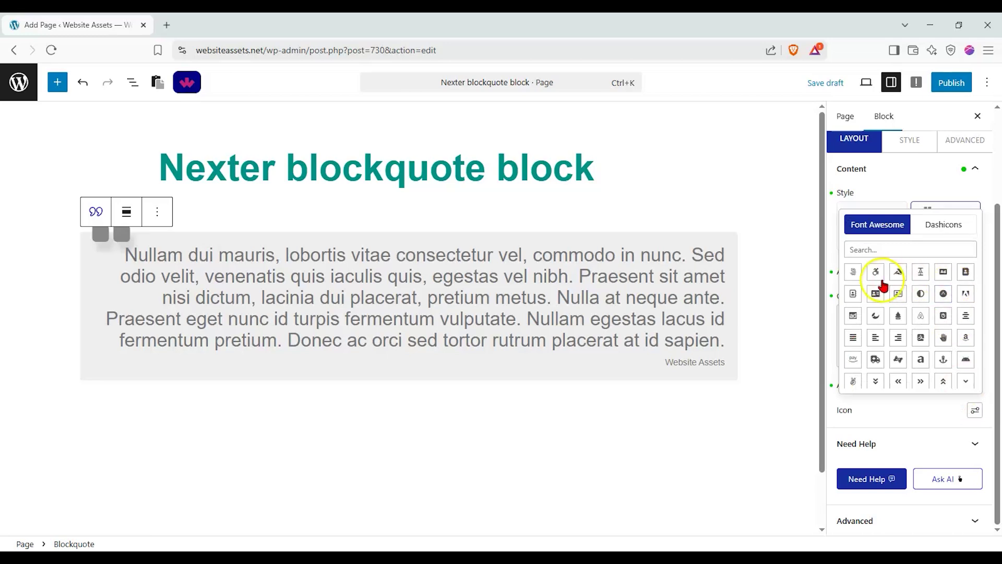
left_click(853, 295)
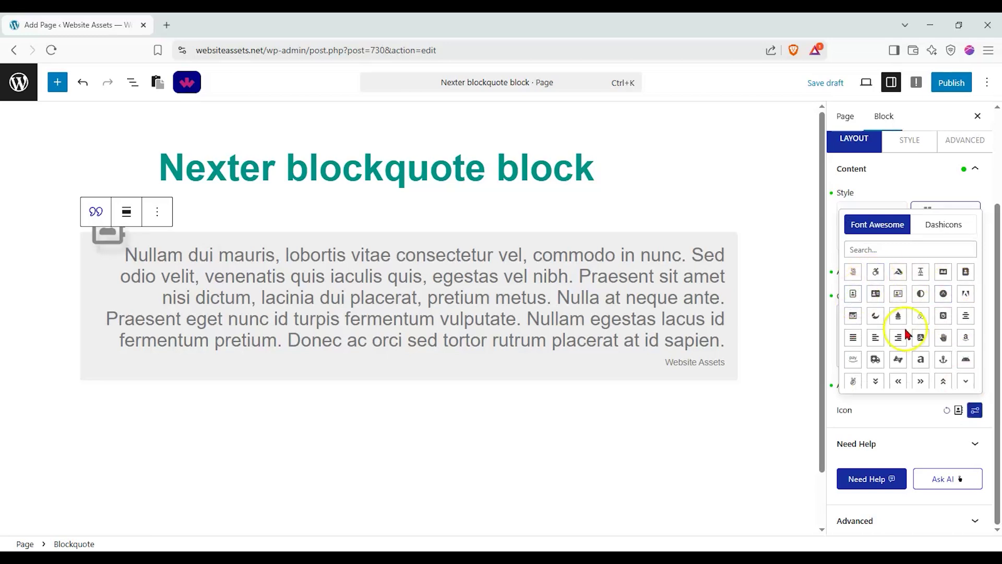
scroll(917, 379, "down", 5)
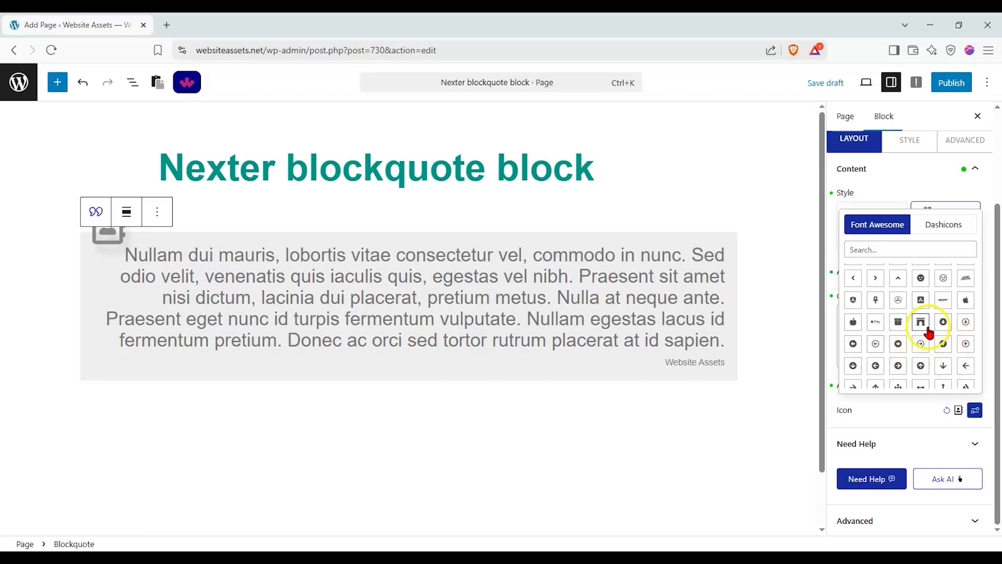
scroll(935, 339, "down", 4)
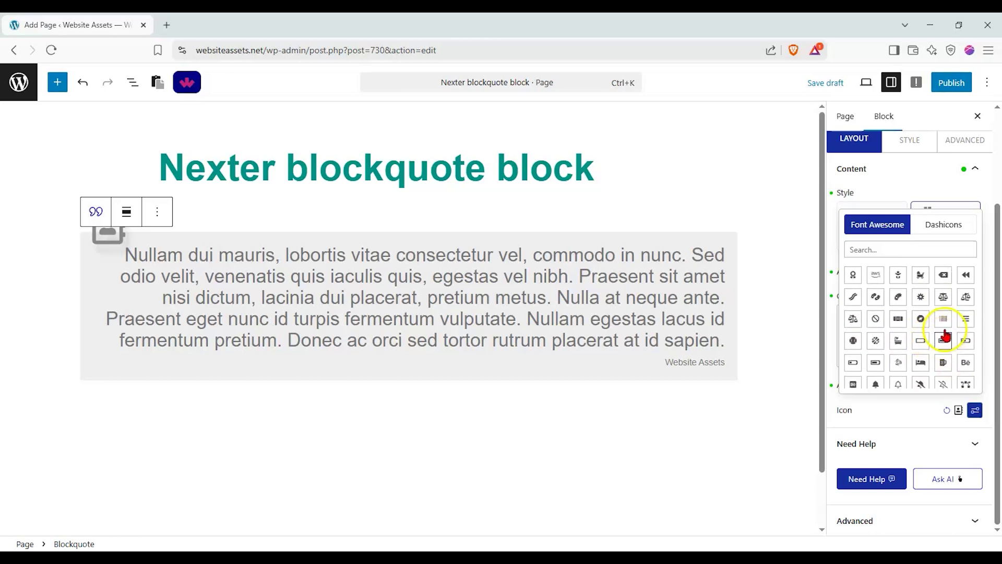
scroll(952, 352, "up", 3)
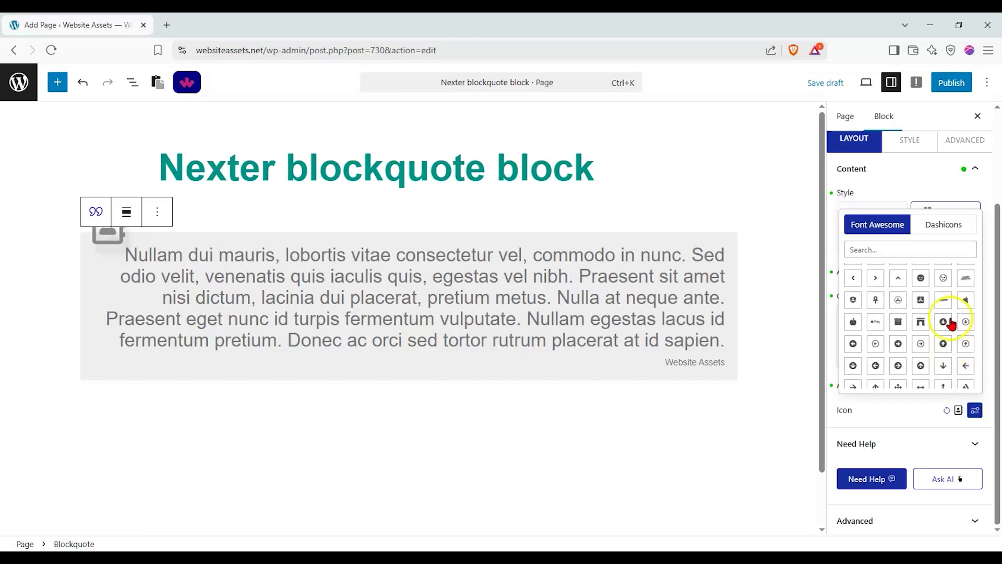
scroll(946, 299, "down", 10)
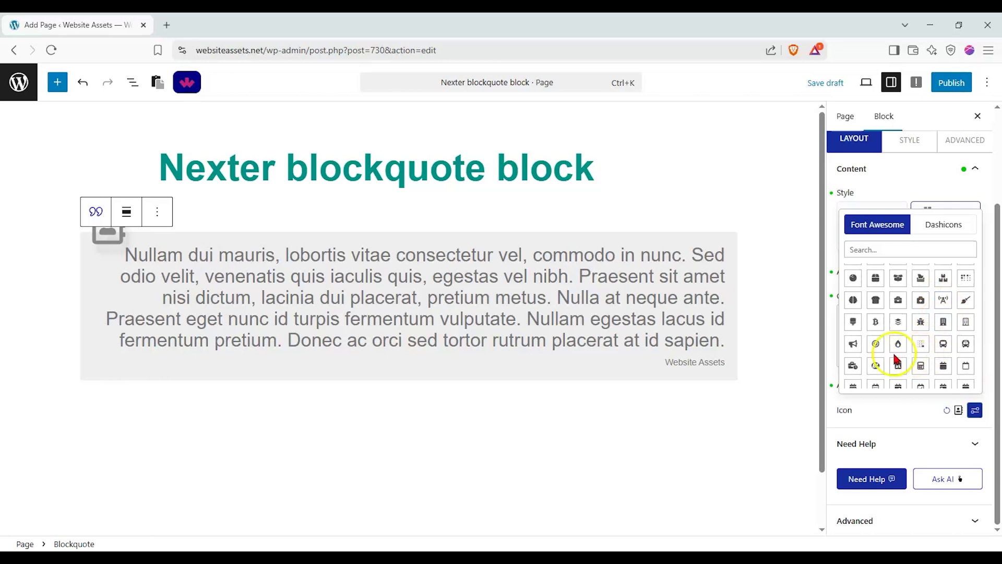
left_click(854, 344)
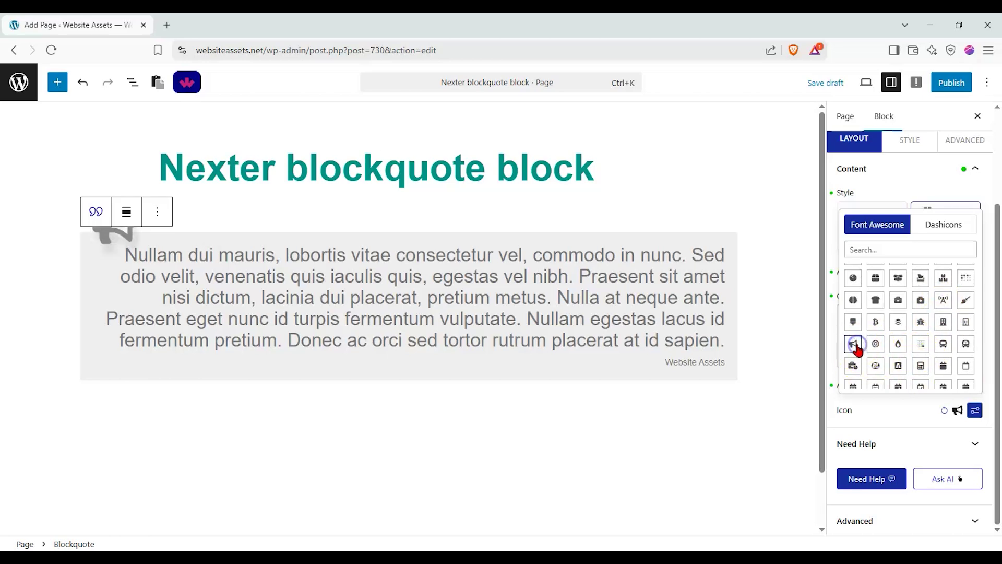
left_click(891, 426)
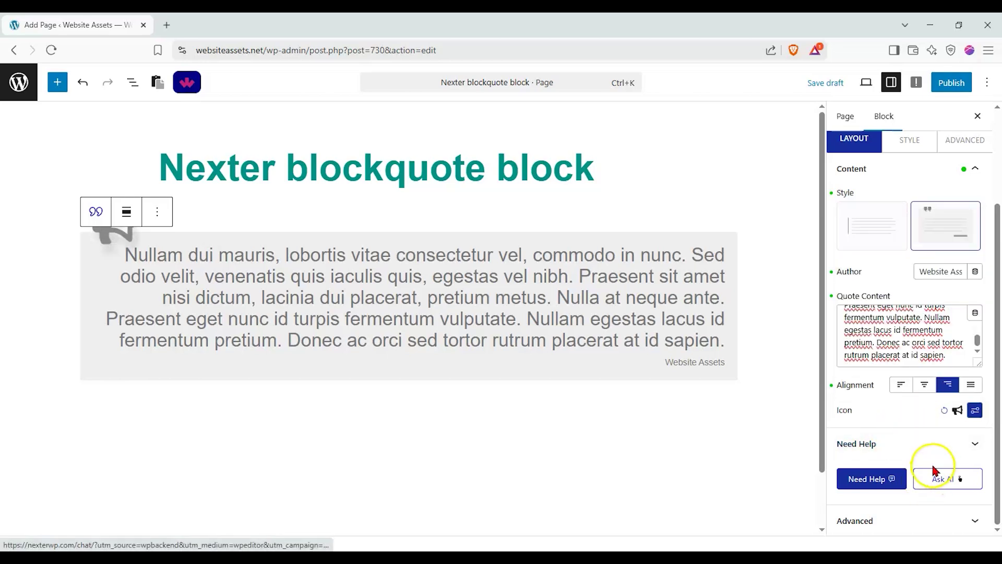
- Check the Need Help and Advanced sections of the blockquote's layout settings
left_click(974, 445)
left_click(975, 445)
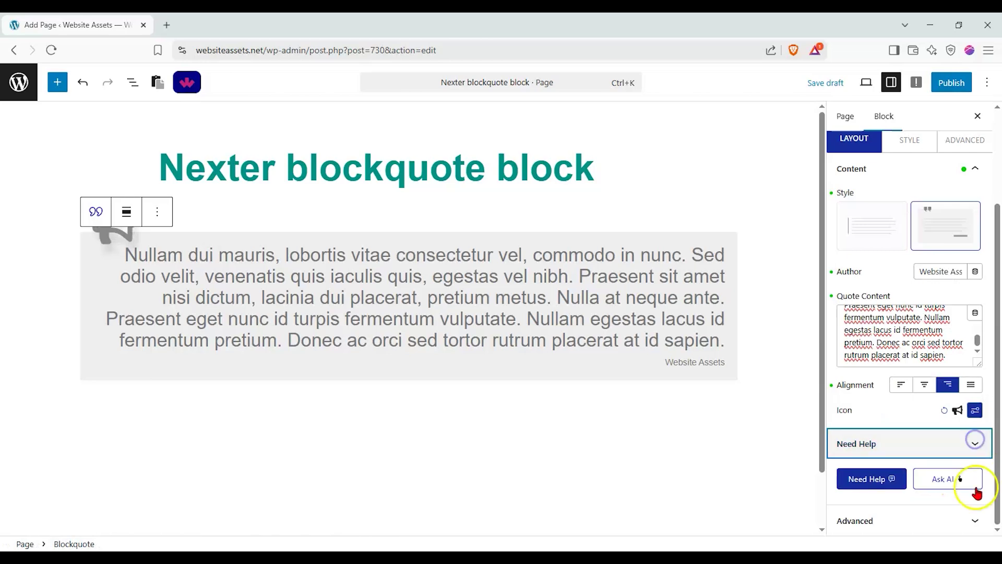
left_click(975, 520)
scroll(974, 510, "up", 10)
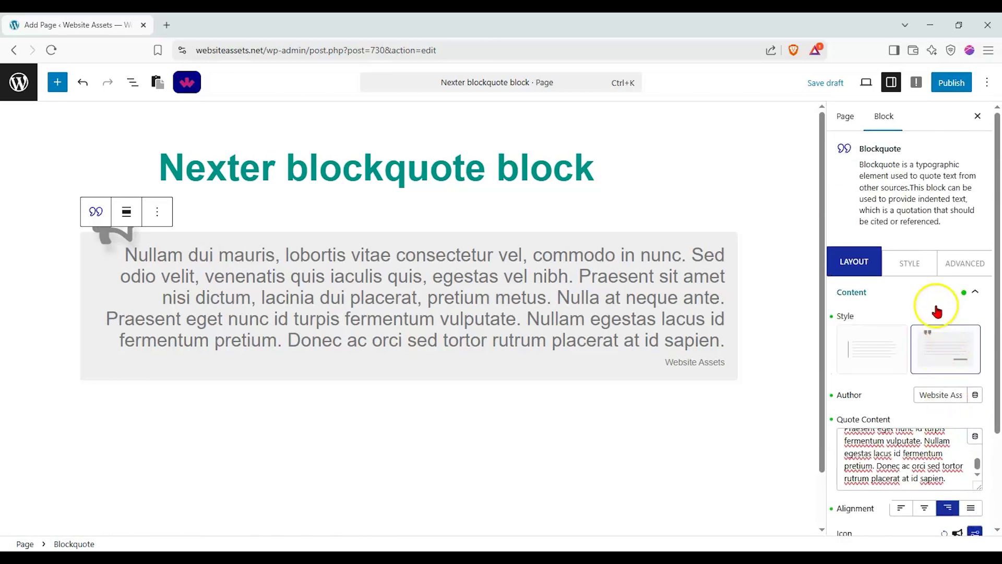
- Set the quote text's font family to Times New Roman and look through its global typography options
left_click(923, 275)
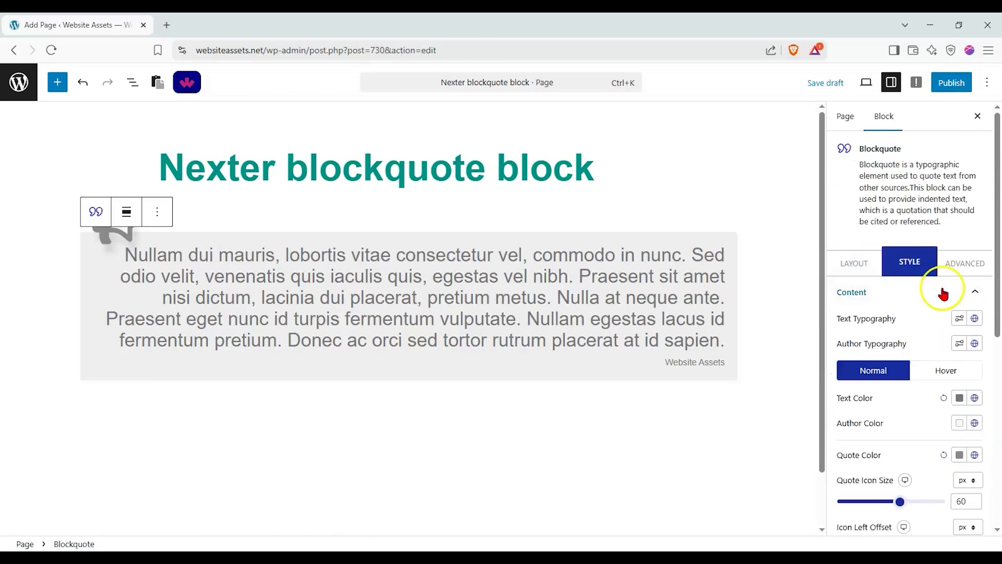
left_click(960, 320)
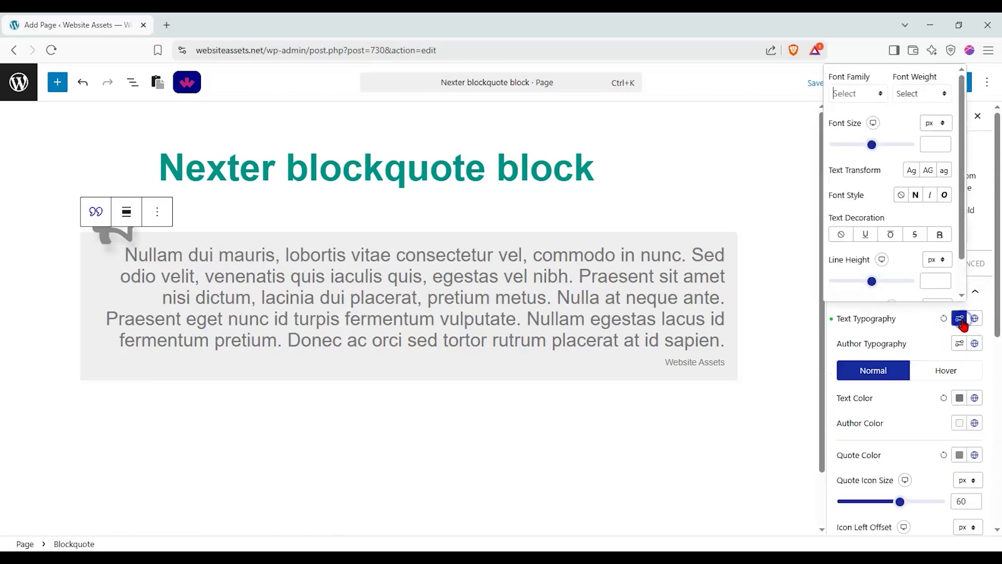
left_click(882, 94)
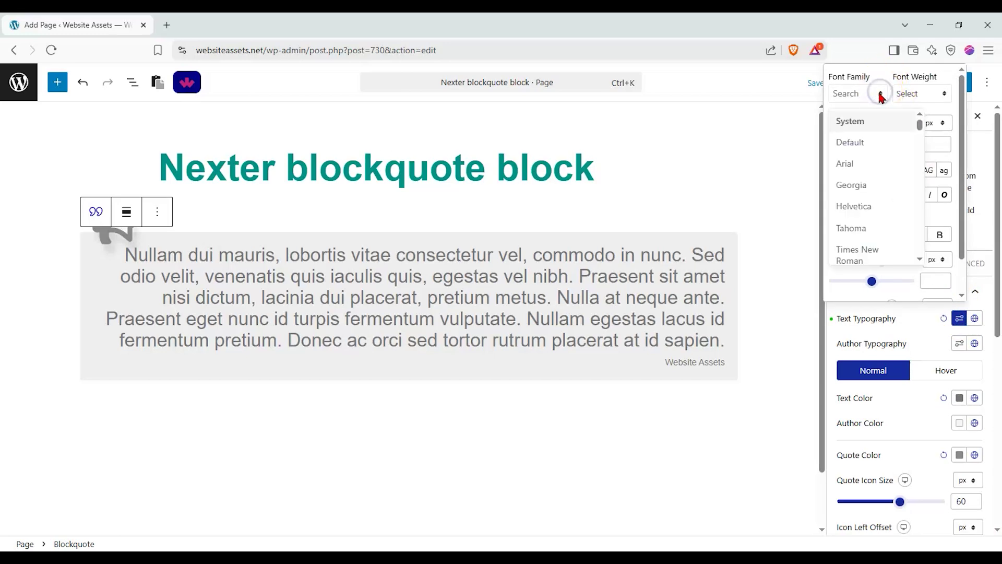
left_click(858, 254)
left_click(973, 319)
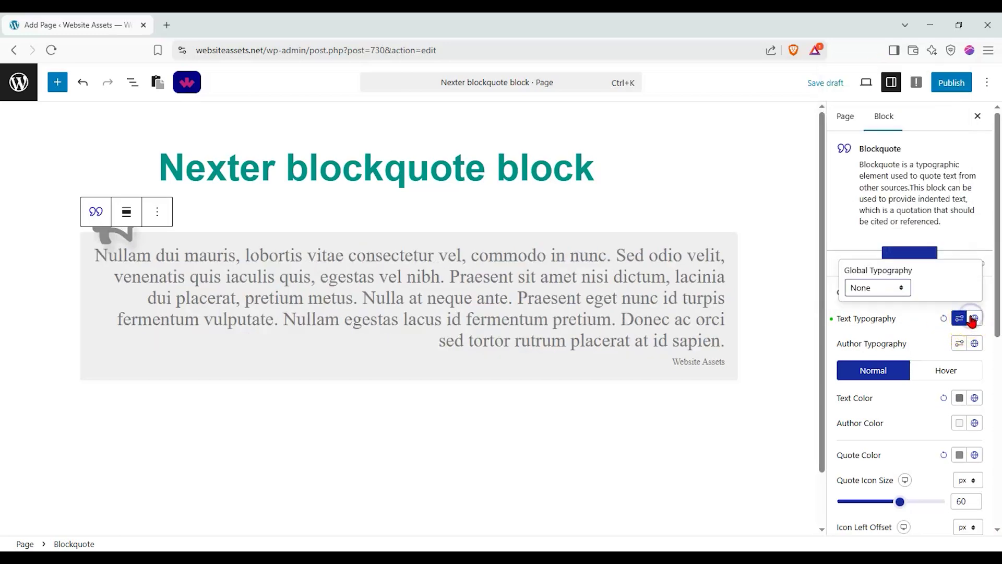
left_click(901, 288)
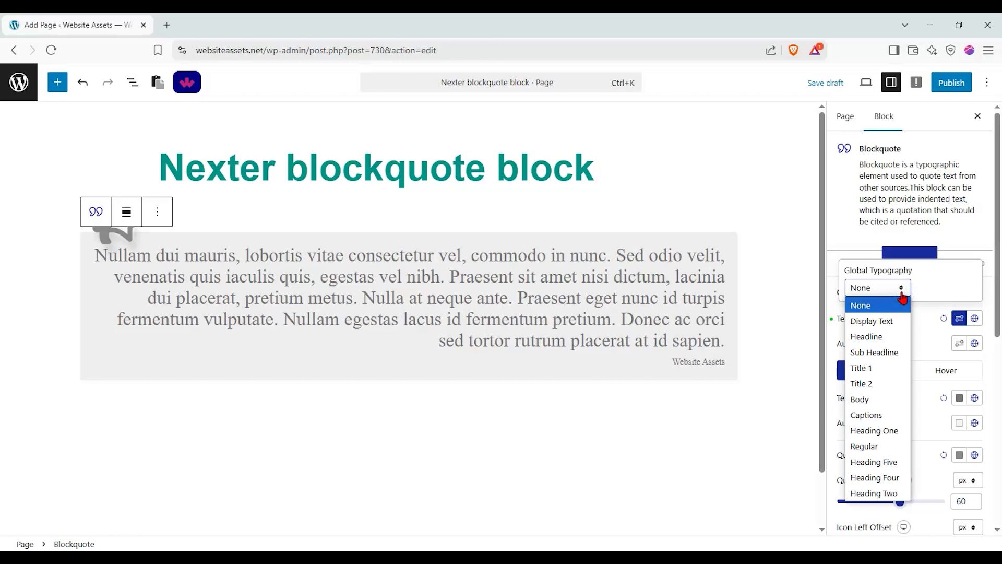
- Set the author typography to Arial at 90 px with normal font style and the B text decoration option
left_click(960, 343)
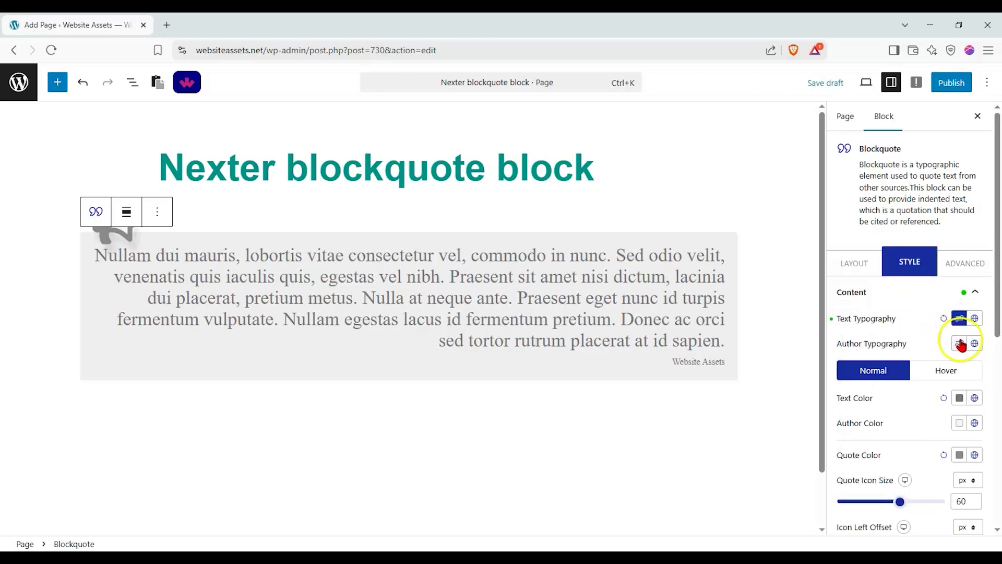
left_click(915, 194)
left_click(937, 235)
mouse_move(872, 144)
left_mouse_down()
mouse_move(889, 149)
mouse_move(877, 146)
left_mouse_up()
left_click(869, 94)
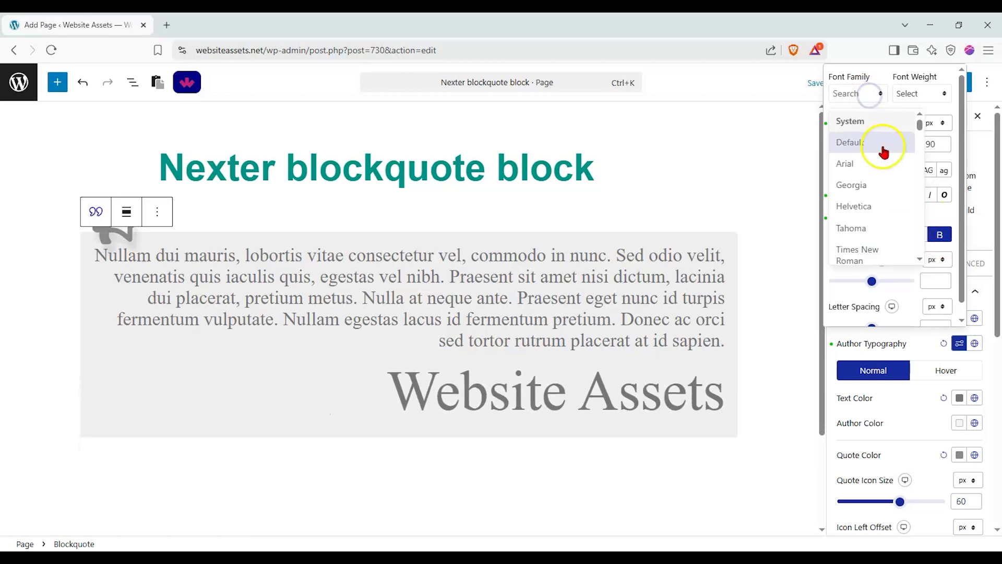
left_click(884, 164)
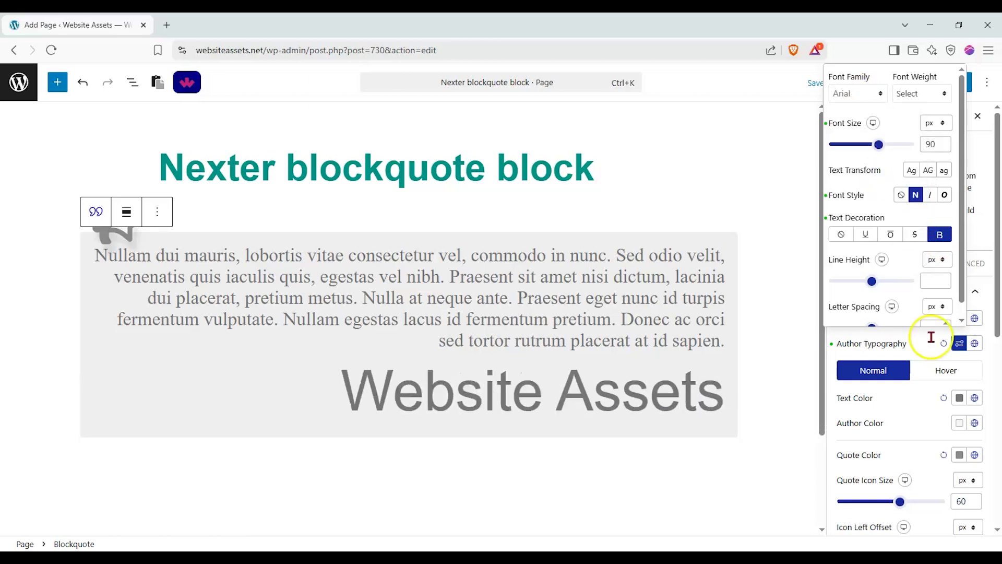
- Reset the quote's text color and set the author color to the coral pink Nexter global color
left_click(925, 400)
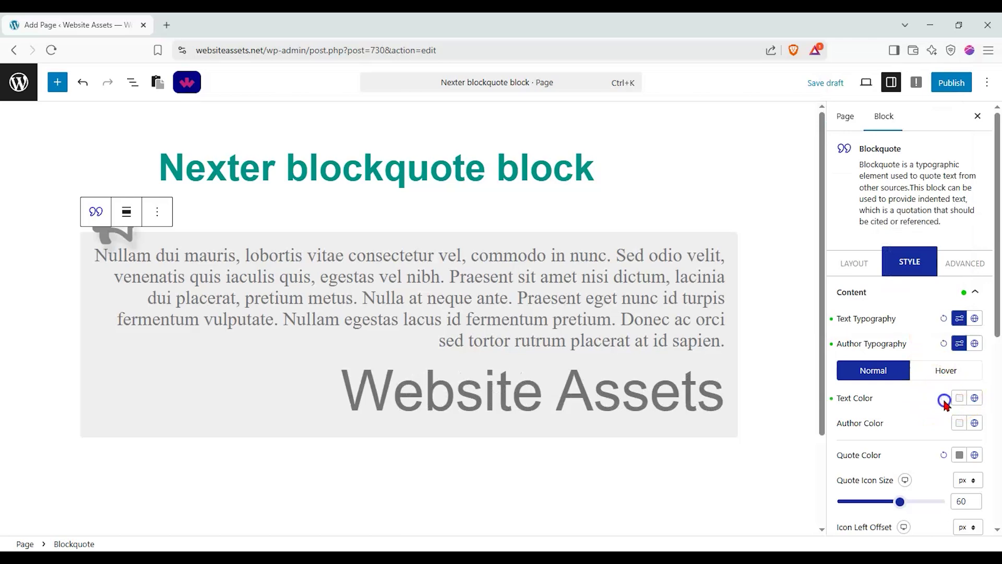
left_click(944, 400)
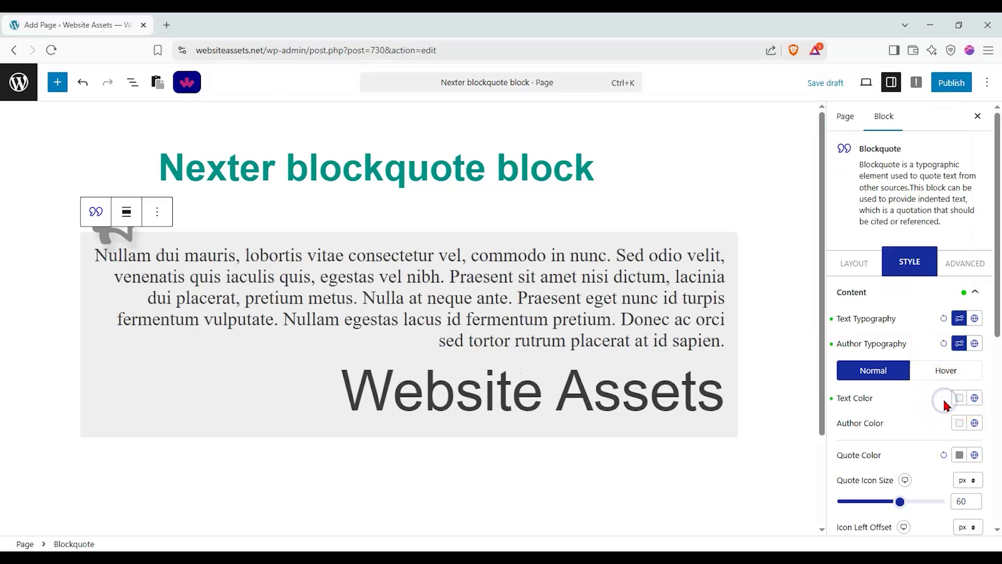
left_click(974, 424)
left_click(908, 314)
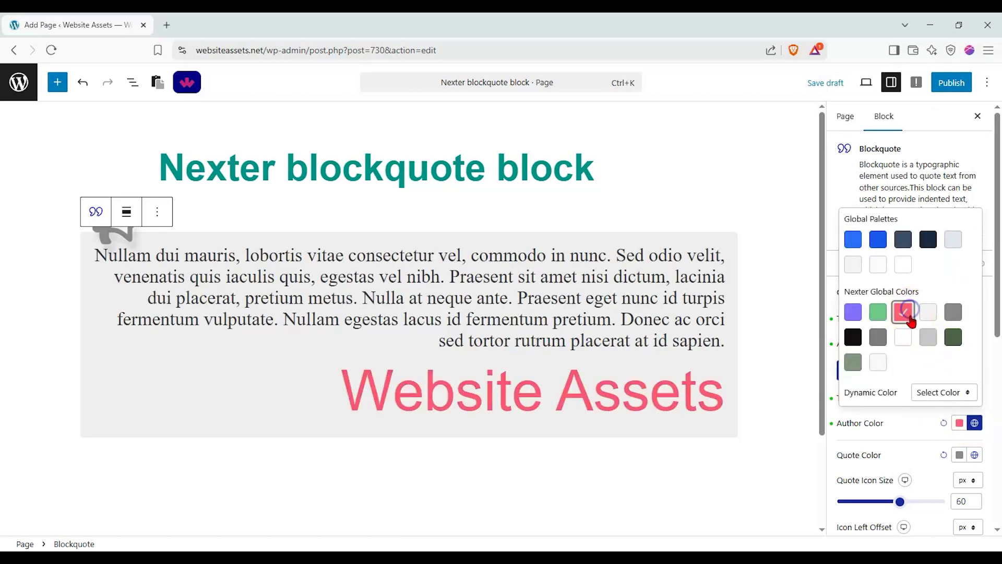
left_click(913, 439)
- Set the quote icon's color to the muted grey-green Nexter global color
scroll(903, 418, "down", 1)
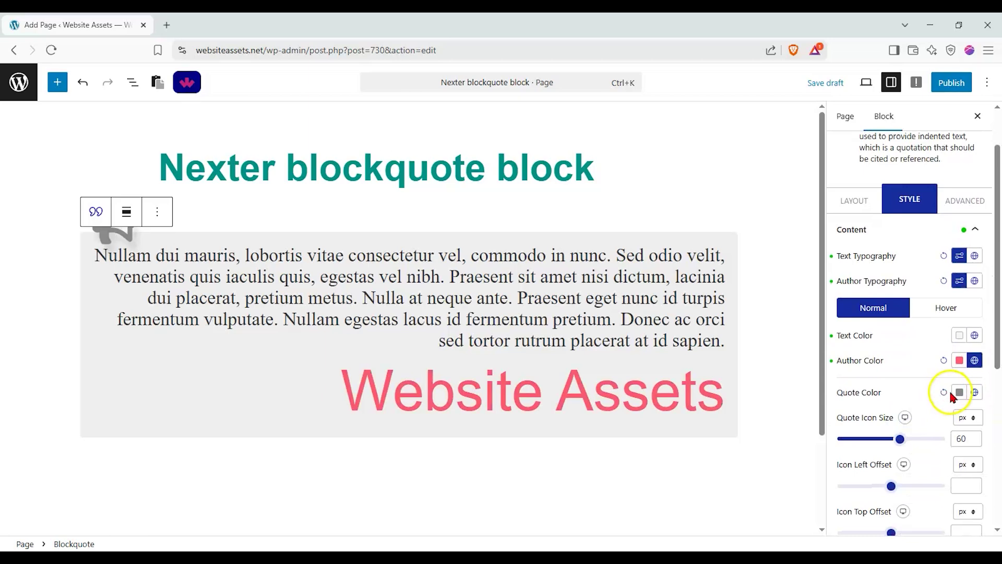
left_click(974, 392)
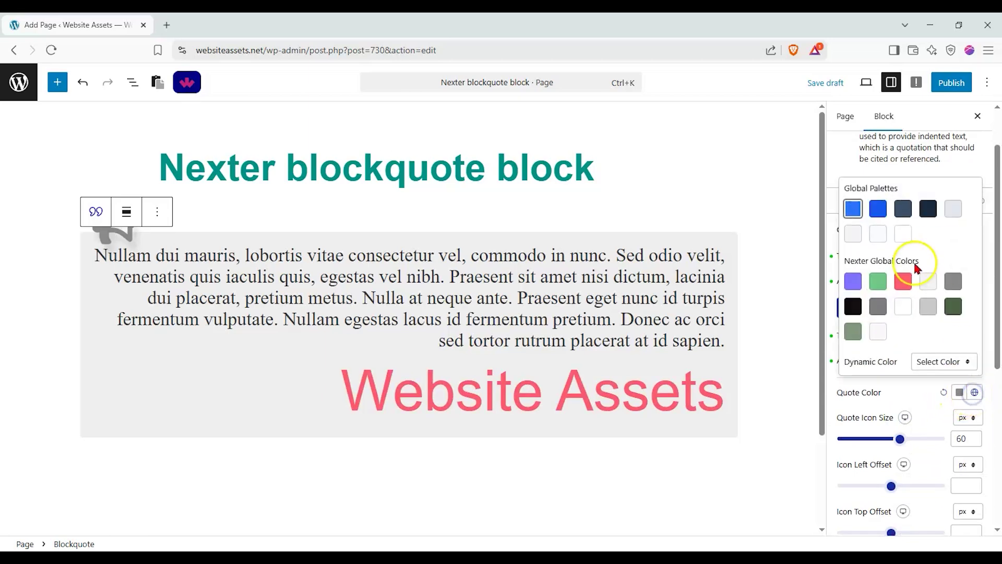
left_click(853, 332)
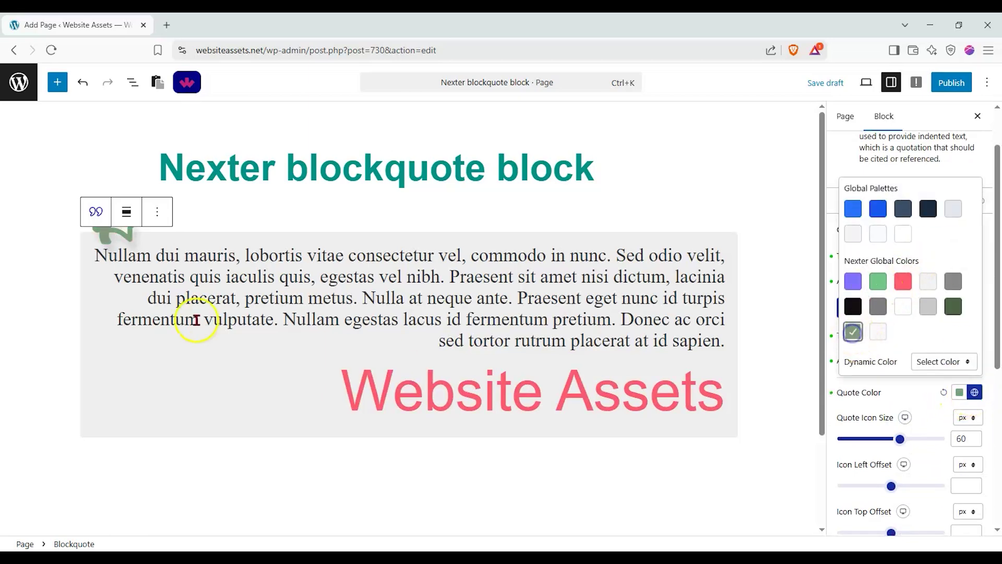
left_click(196, 320)
left_click(532, 342)
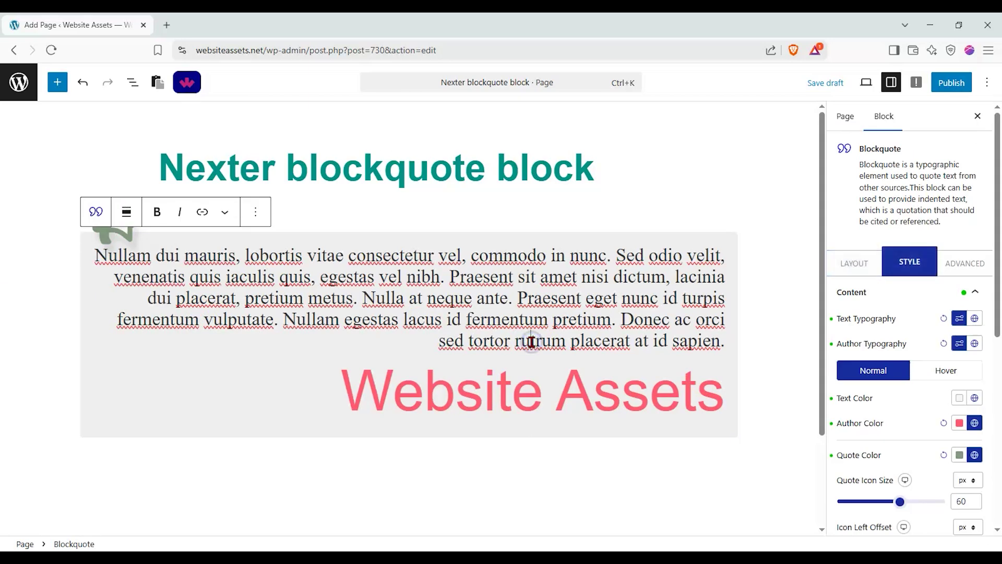
- Set the quote icon size to 51 px, its left offset to -49 px and its top offset to 83 px
scroll(955, 452, "down", 3)
left_click_drag(901, 376, 894, 381)
left_click_drag(892, 424, 869, 419)
left_click_drag(889, 468, 931, 469)
scroll(934, 425, "down", 5)
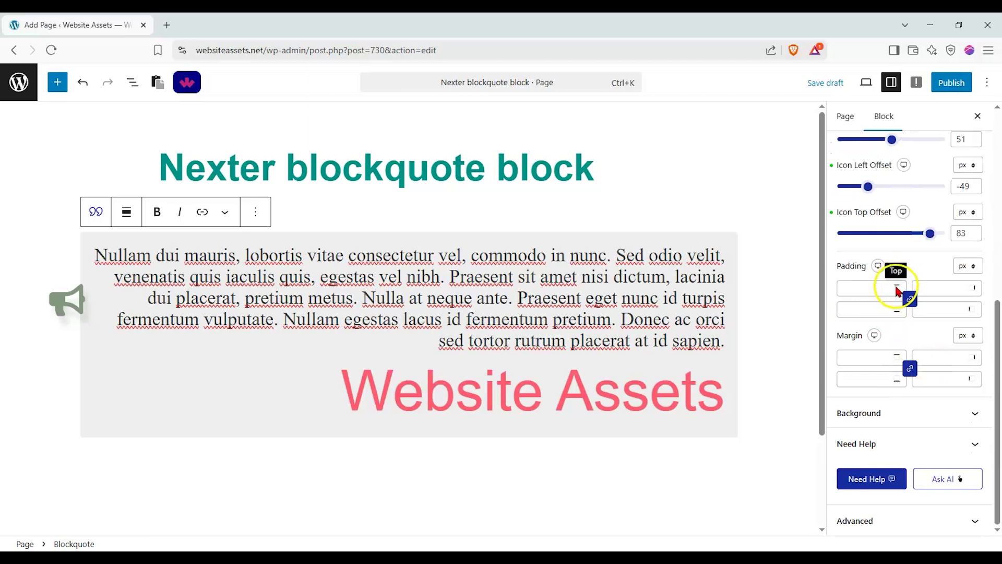
- Give the blockquote box a solid background in the very light grey Nexter global color
left_click(975, 414)
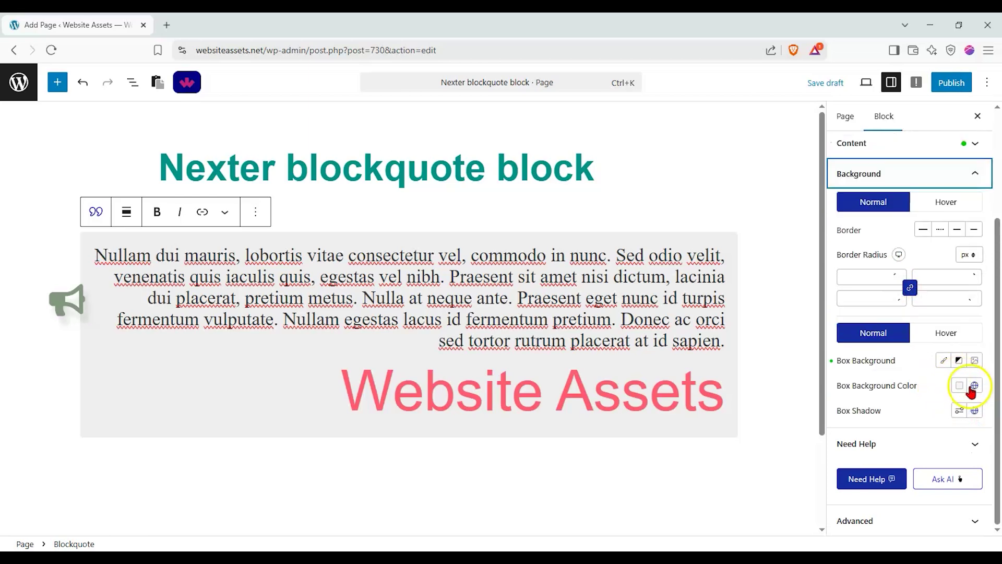
left_click(943, 360)
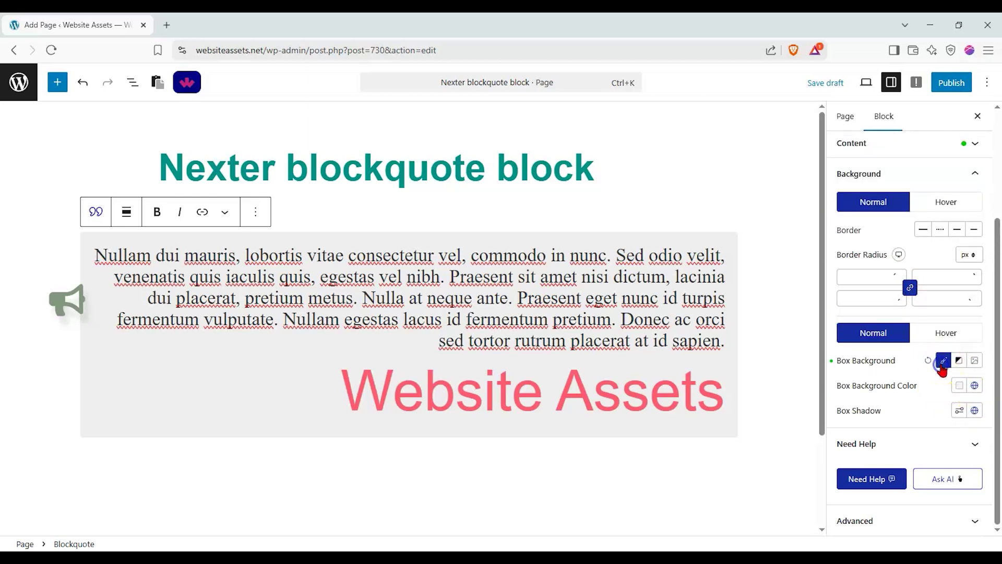
left_click(975, 387)
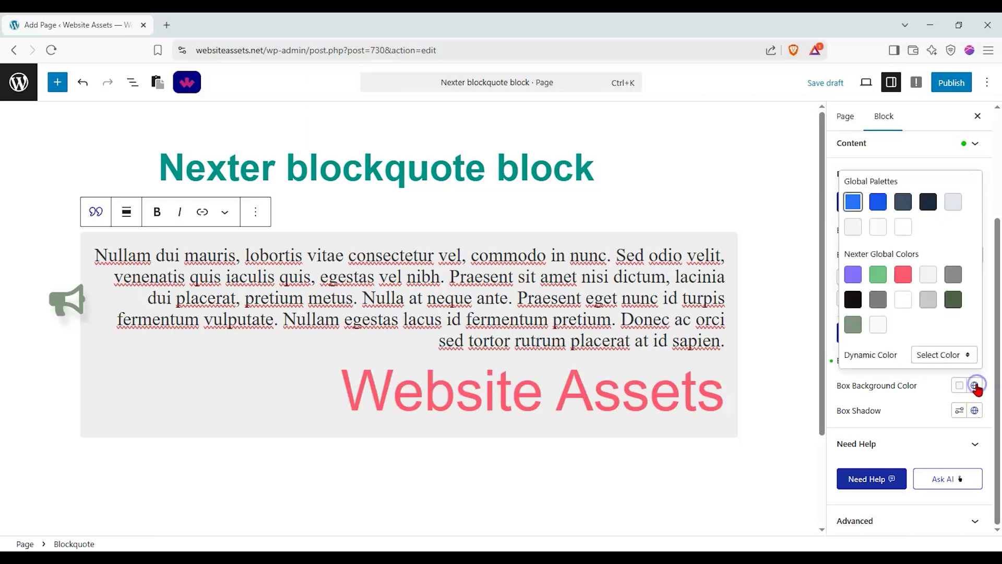
left_click(877, 303)
left_click(928, 277)
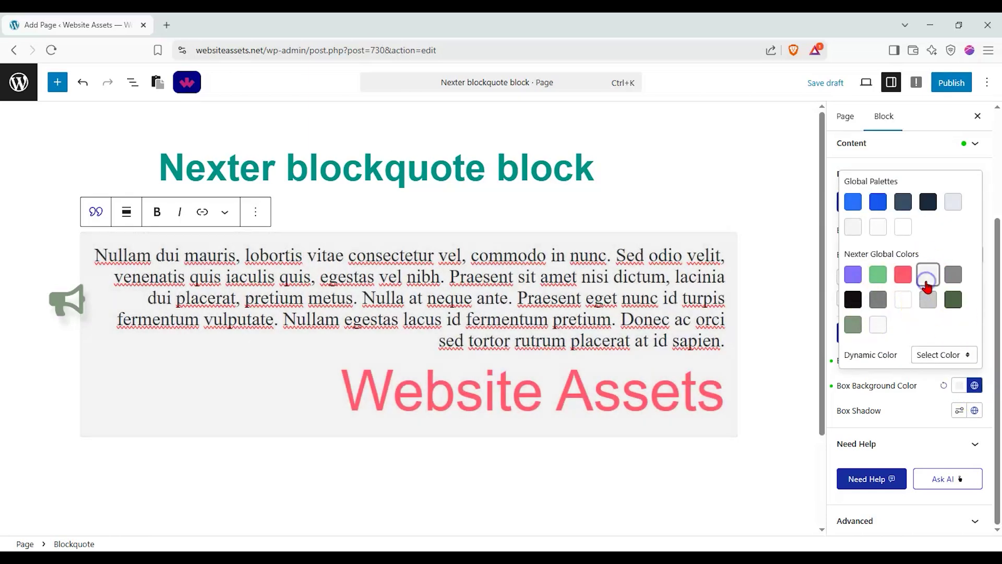
left_click(920, 408)
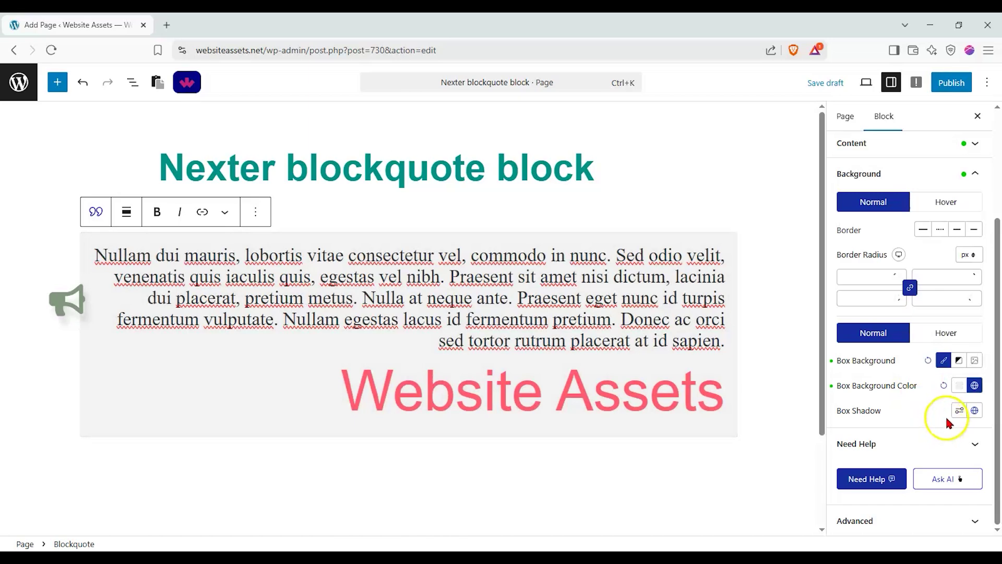
- Check the Need Help and Advanced sections of the blockquote's style settings
left_click(974, 441)
left_click(957, 523)
left_click(941, 453)
- Check the Global Block Style and Spacing sections of the blockquote's advanced settings
scroll(949, 314, "up", 3)
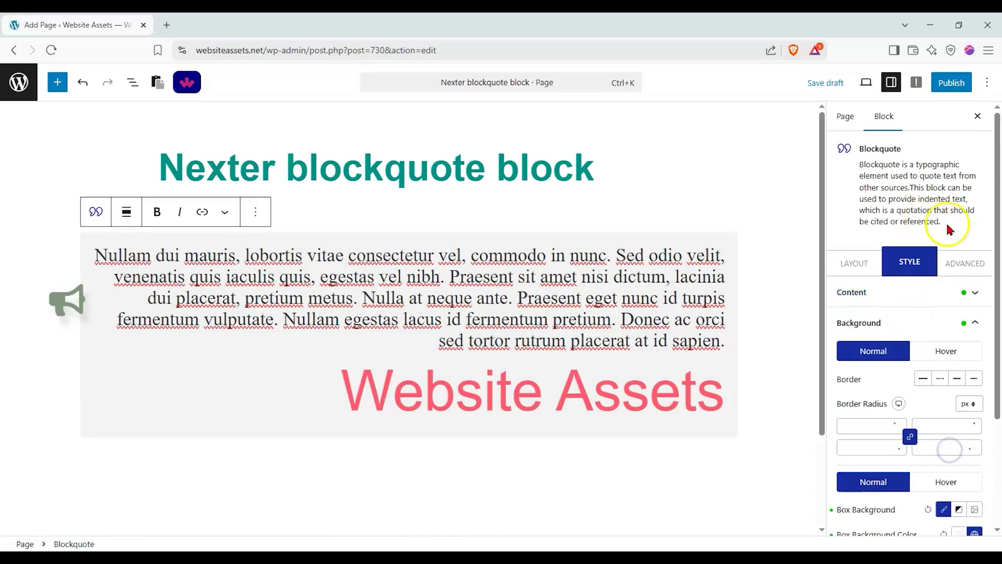
left_click(970, 261)
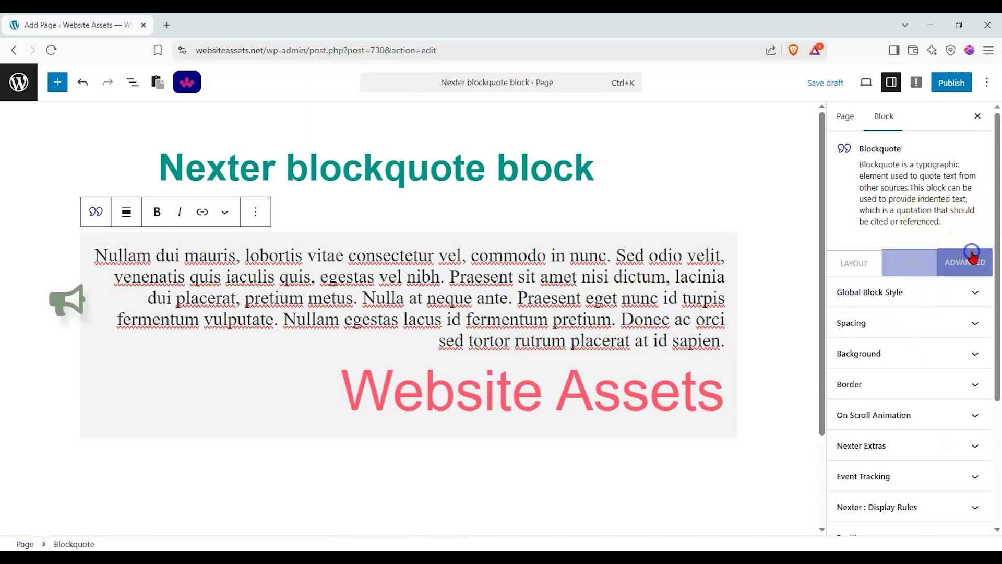
left_click(956, 298)
left_click(957, 296)
left_click(958, 324)
left_click(958, 321)
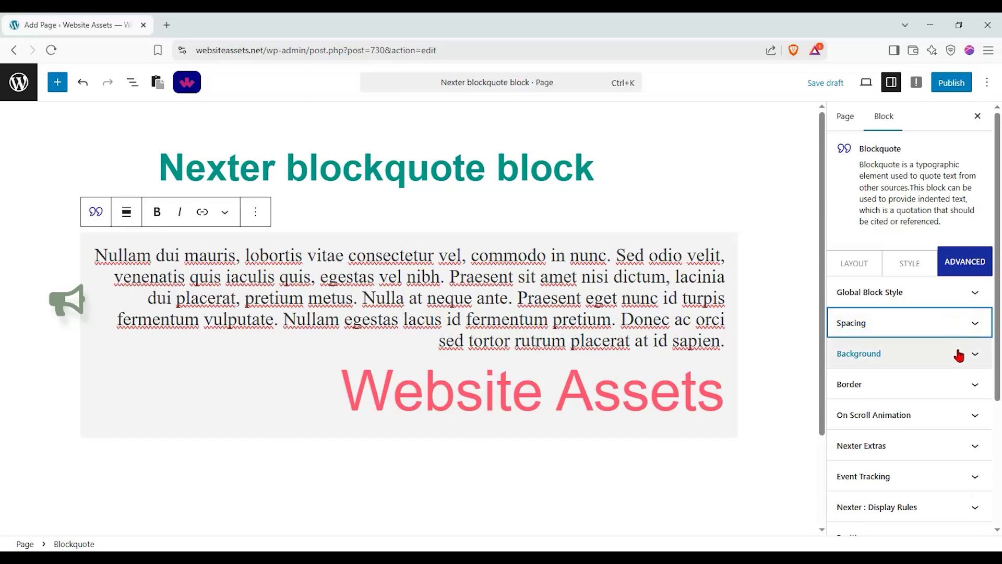
- Look through the remaining advanced settings of the blockquote, including Nexter Extras, Display Rules, Position and Responsive
scroll(981, 401, "down", 1)
left_click_drag(996, 406, 987, 432)
left_click(950, 405)
scroll(950, 365, "down", 2)
left_click(945, 328)
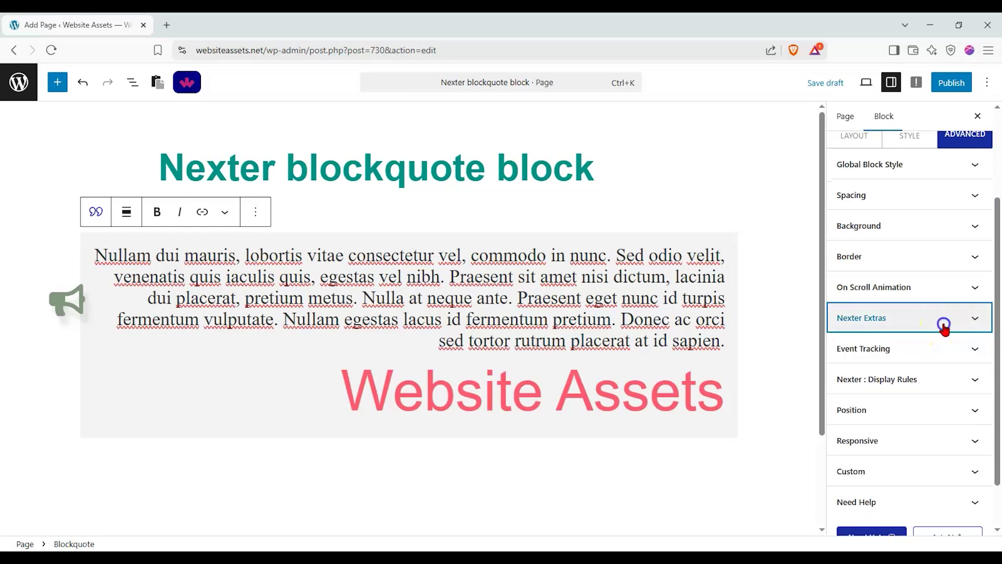
left_click(972, 378)
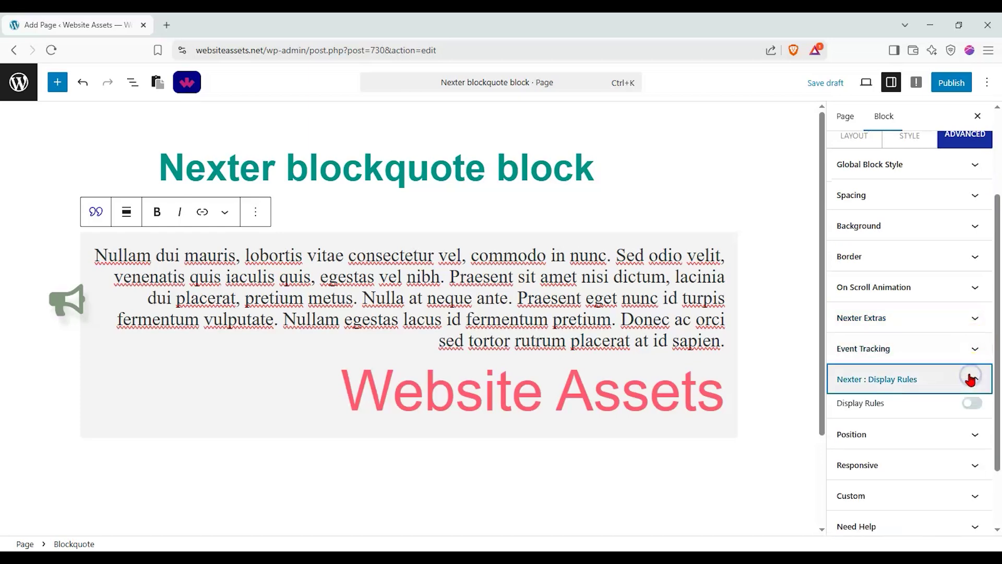
left_click(971, 378)
scroll(998, 399, "down", 2)
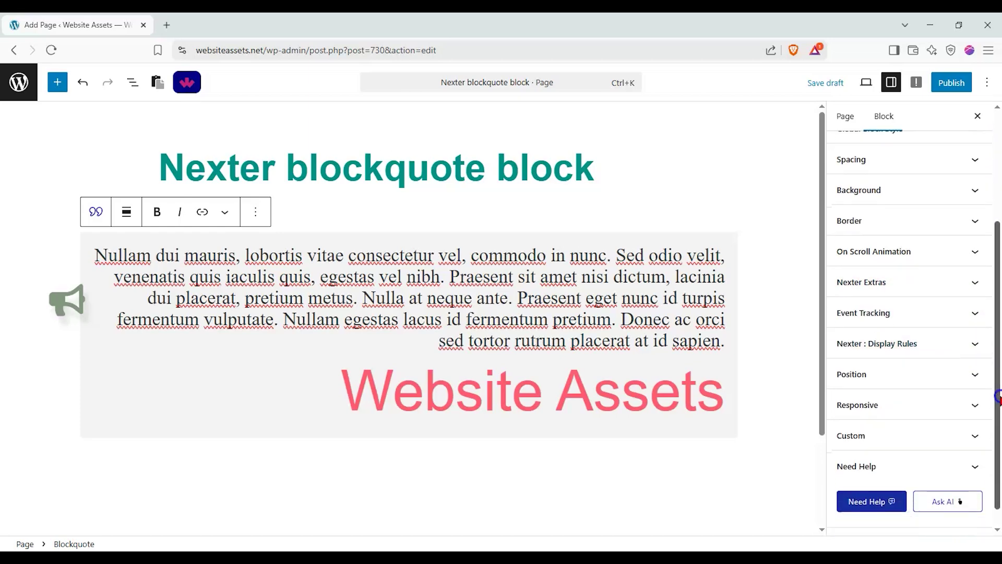
left_click(971, 379)
left_click(936, 312)
left_click(960, 381)
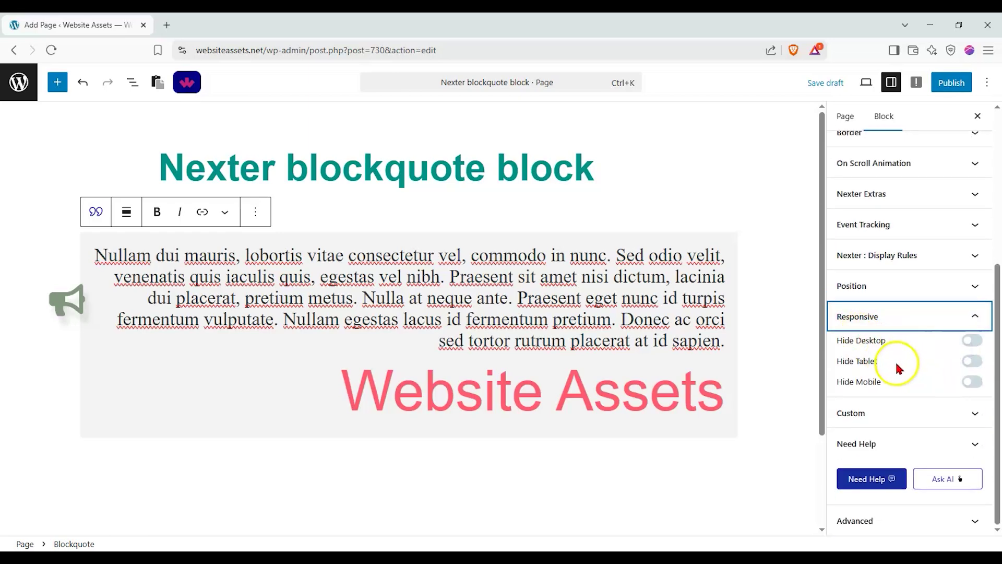
- Publish the Nexter blockquote block page and open the live page in a new tab
left_click(951, 82)
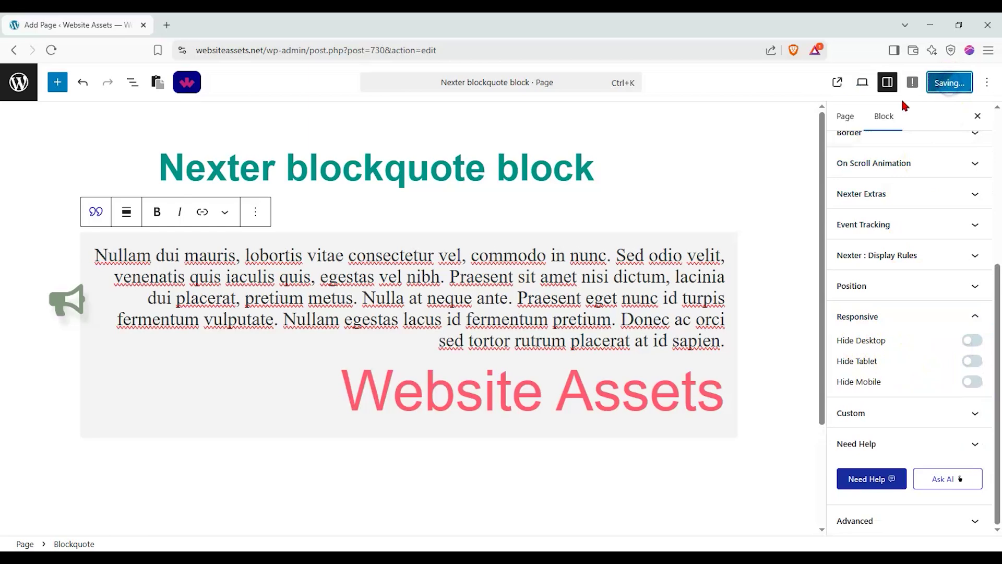
left_click(849, 84)
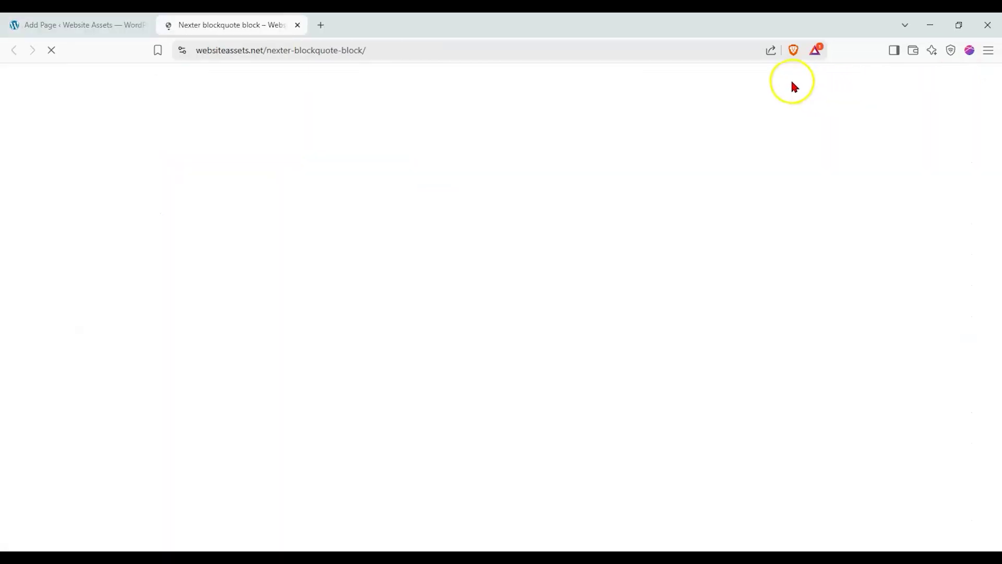